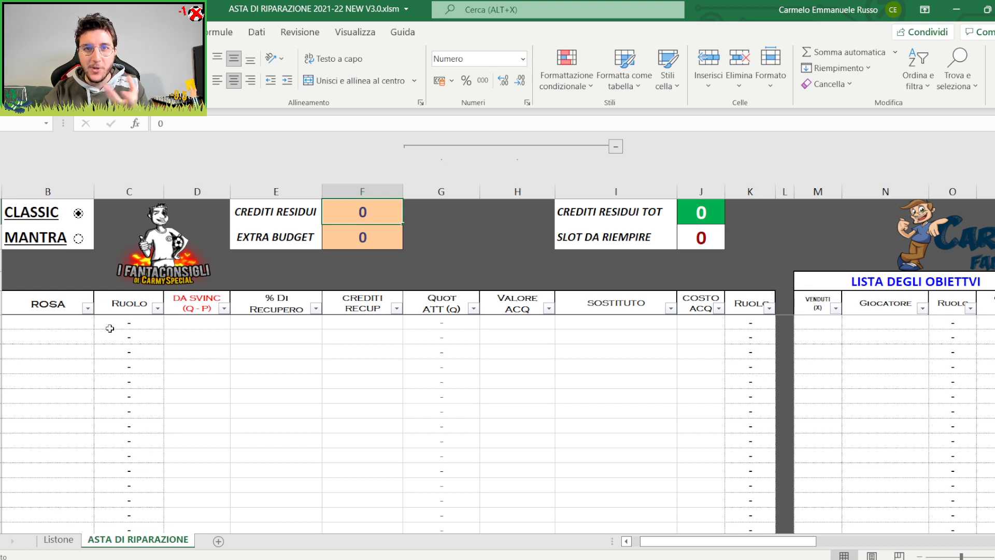
Enter RADU as the first player in the Rosa column
left_click(661, 332)
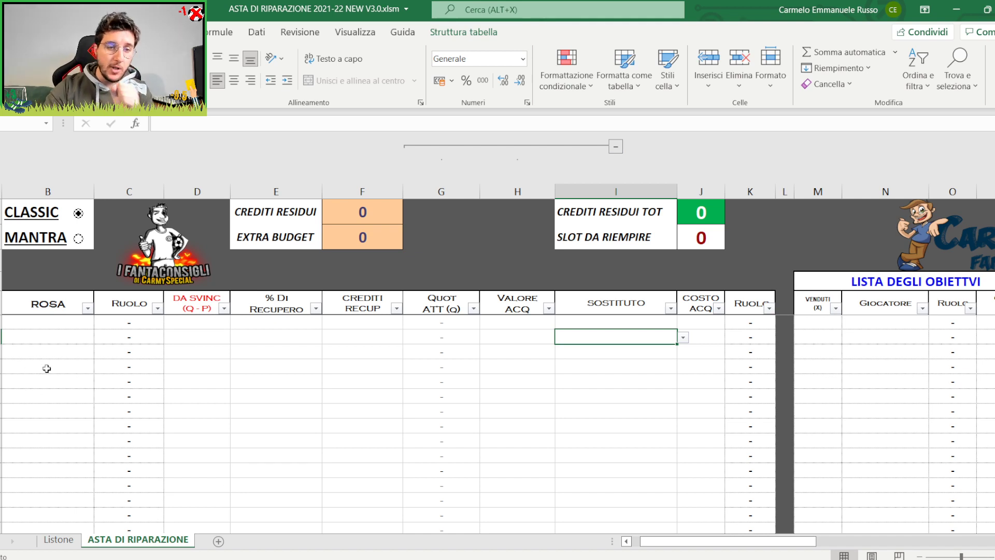
left_click(47, 325)
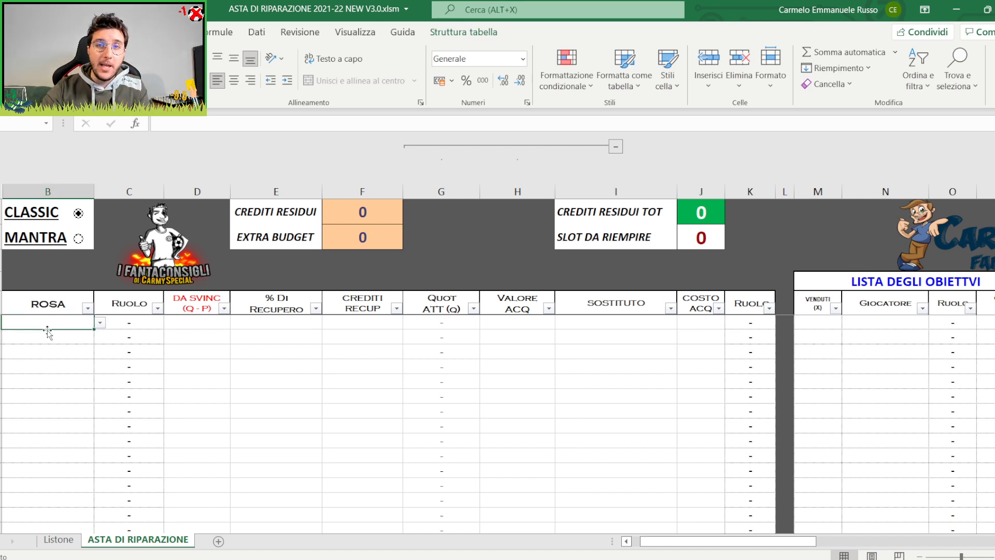
scroll(51, 338, "down", 2)
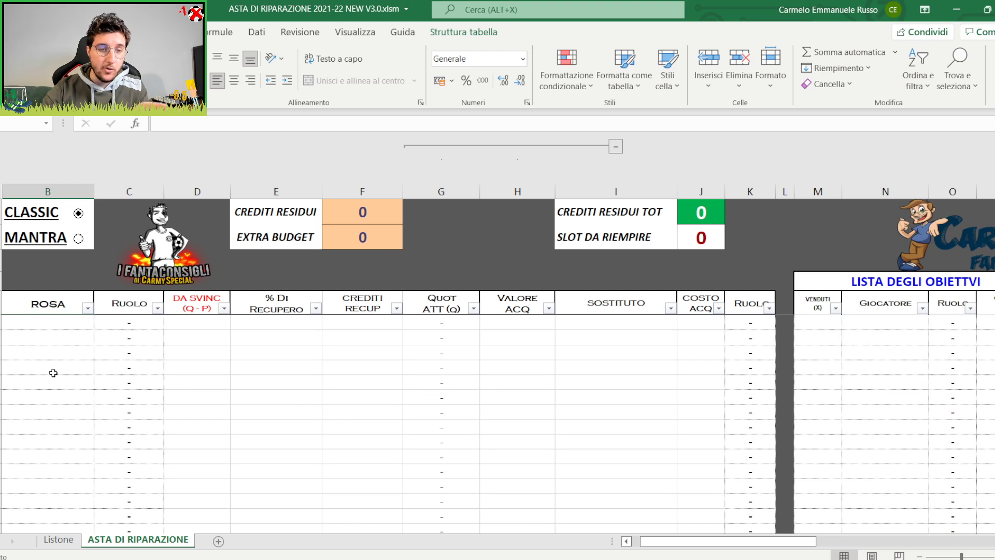
scroll(65, 403, "up", 2)
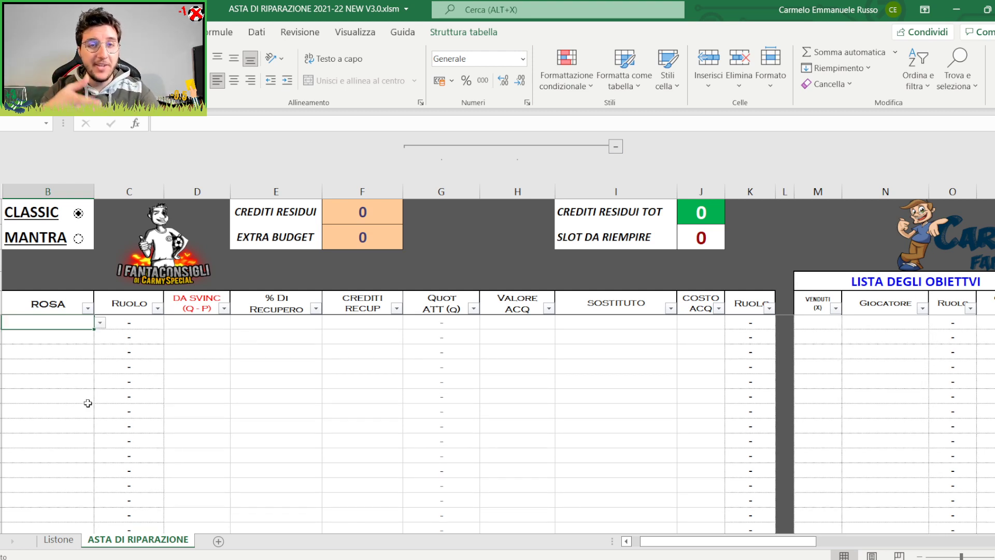
type("R")
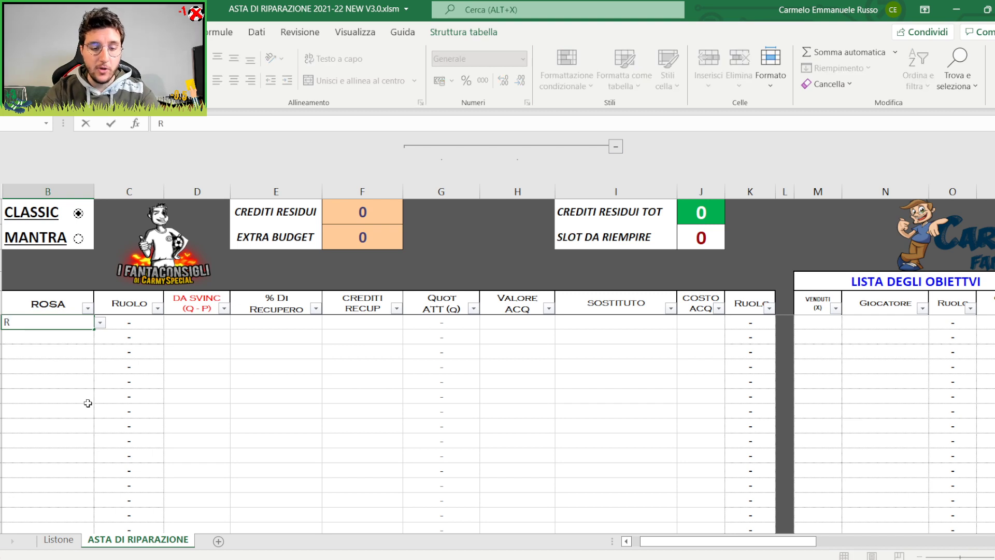
type("ADU")
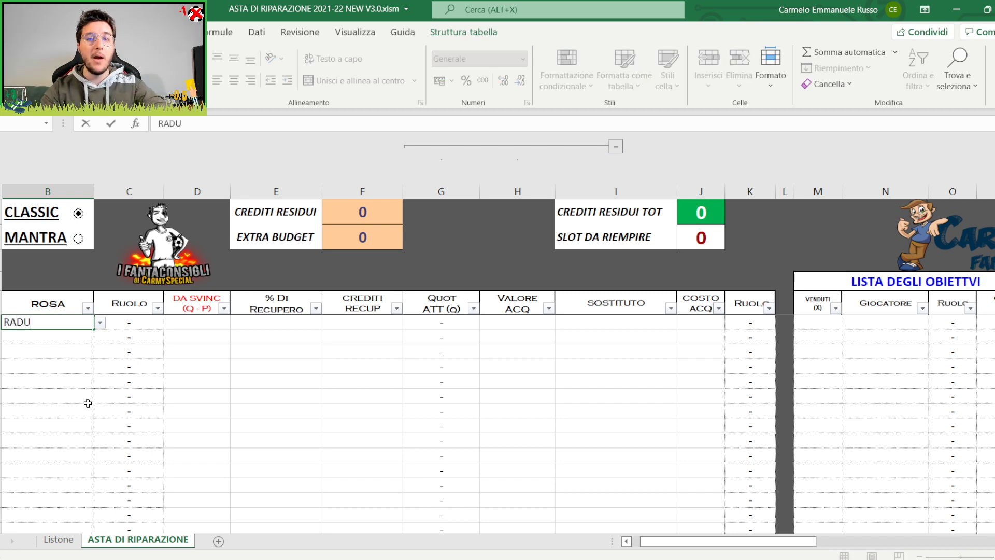
key("Tab")
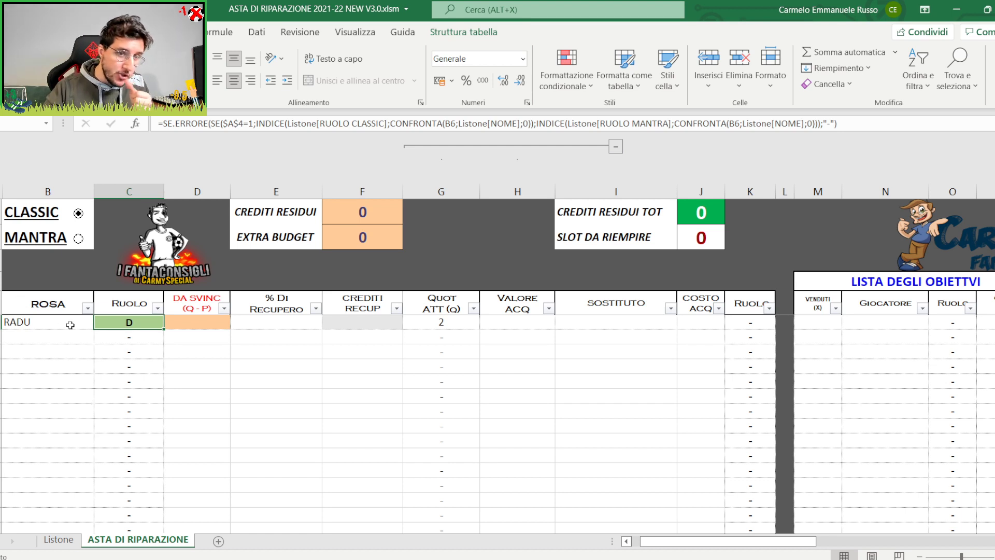
Set Crediti Residui to 3 and Extra Budget to 100
left_click(192, 326)
left_click_drag(378, 210, 372, 242)
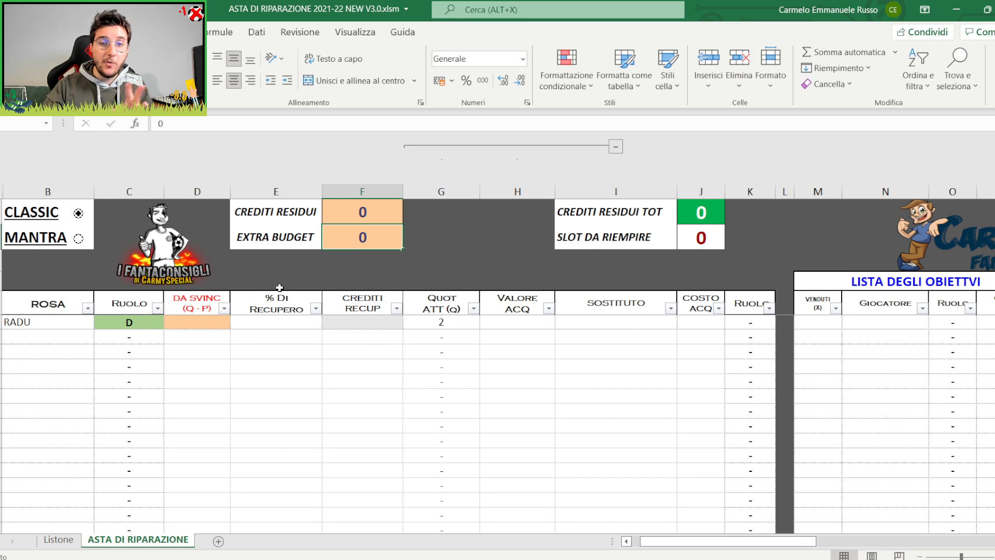
left_click(351, 213)
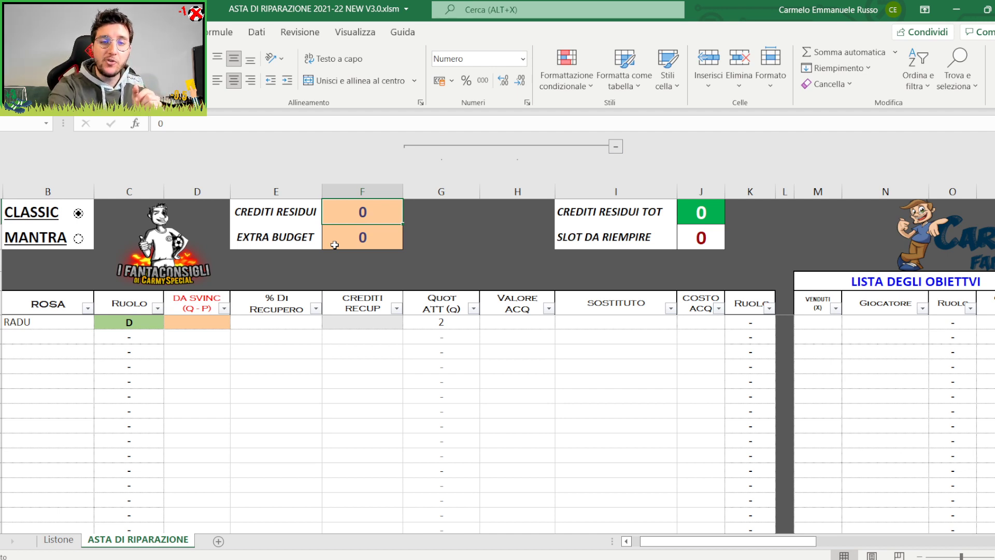
type("3")
key("Return")
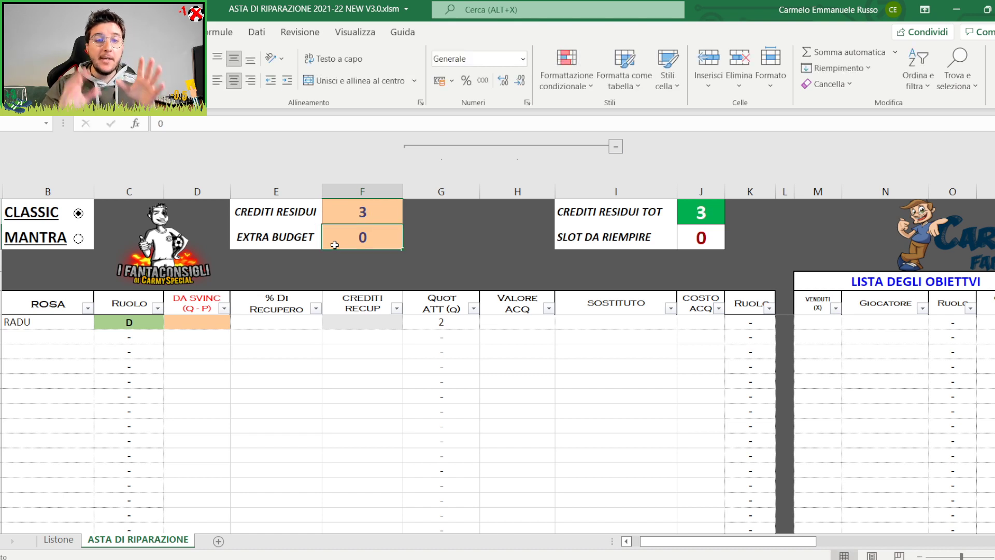
type("100")
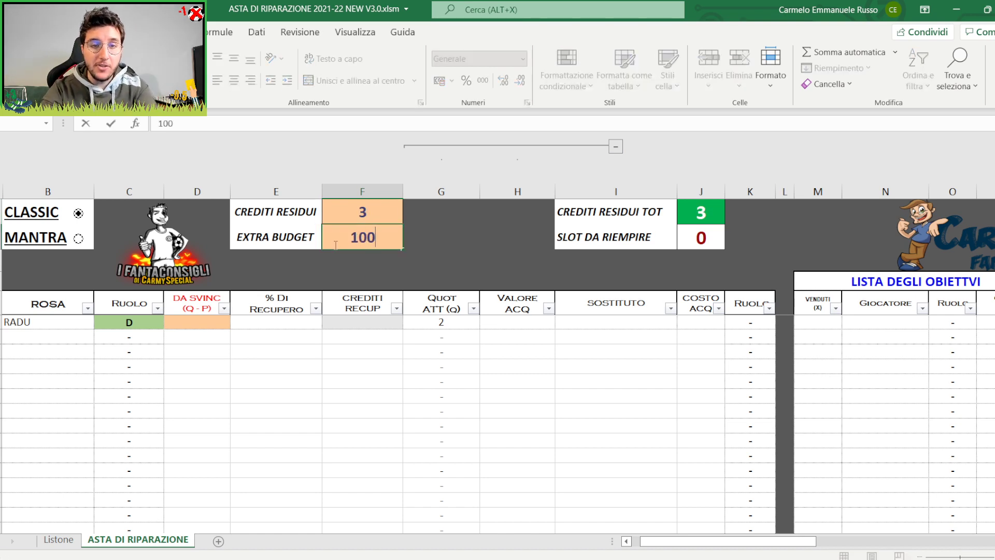
key("Up")
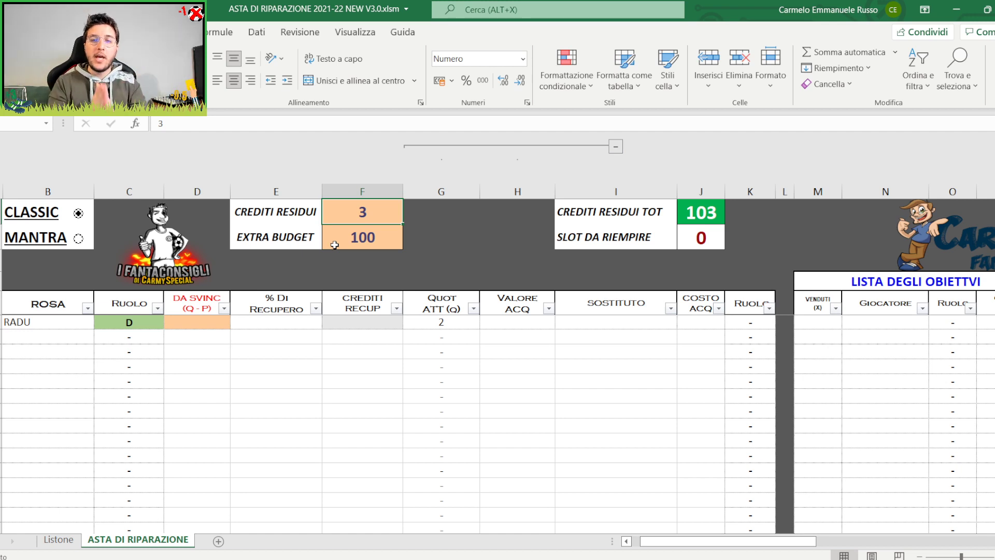
left_click(711, 217)
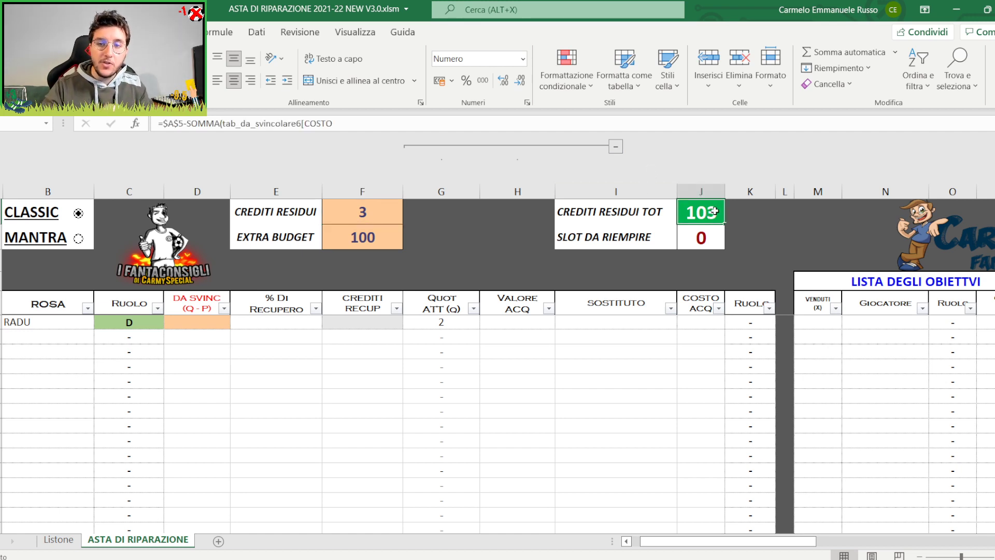
Mark RADU for release with option Q and set his recovery percentage to 100
left_click(217, 321)
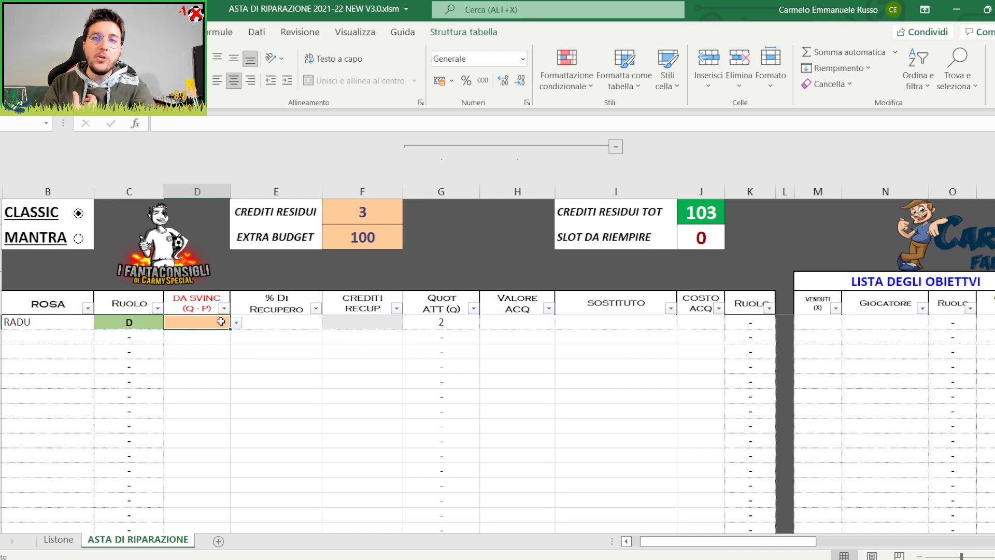
type("Q")
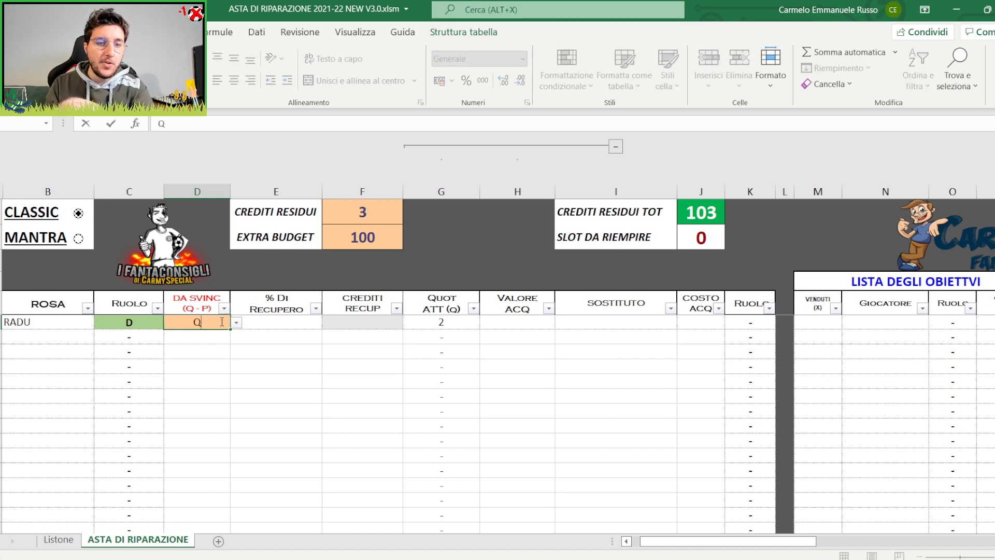
key("Tab")
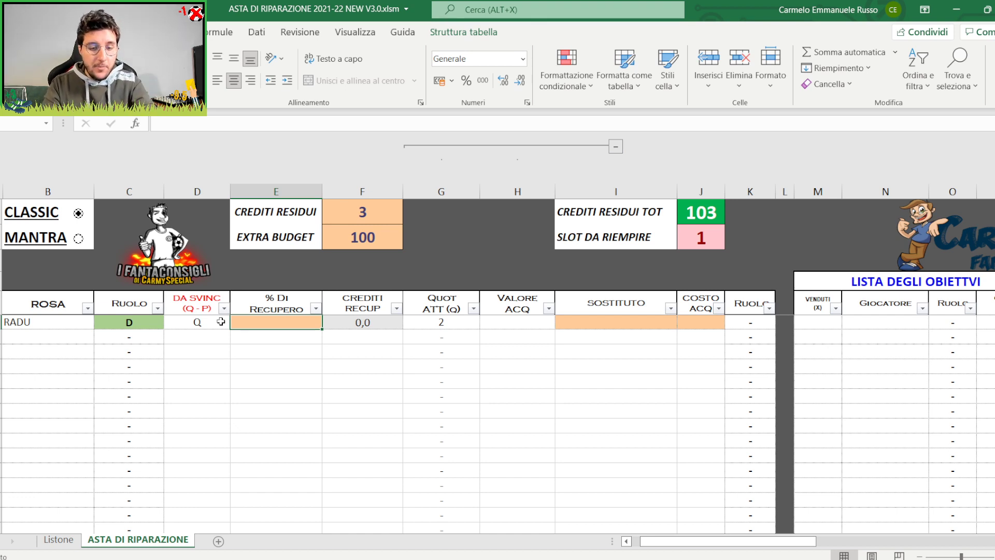
type("100")
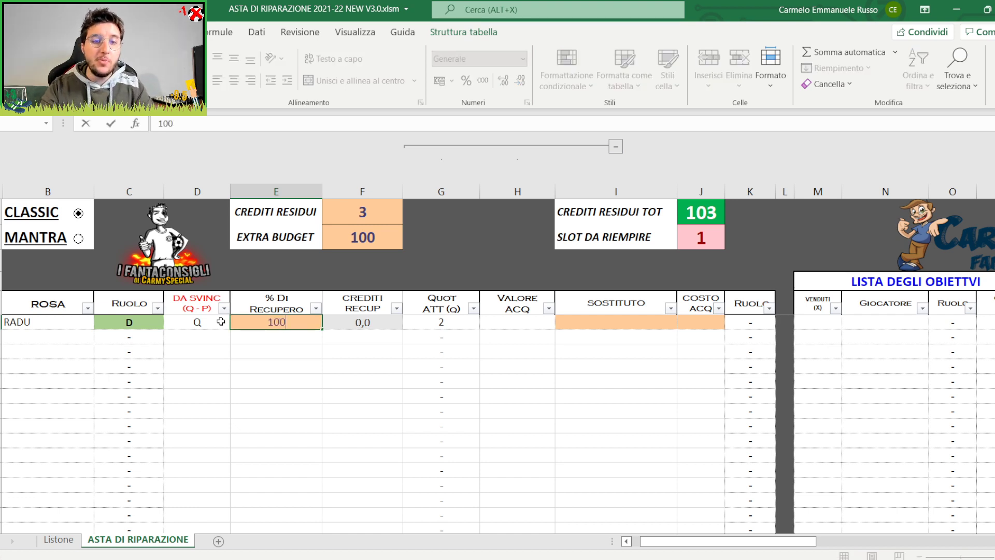
key("Tab")
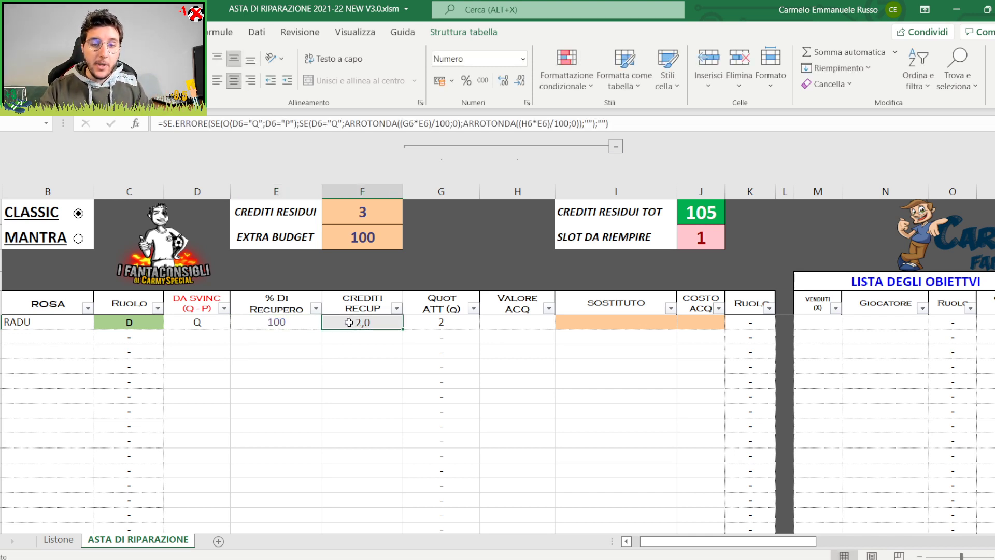
left_click(452, 326)
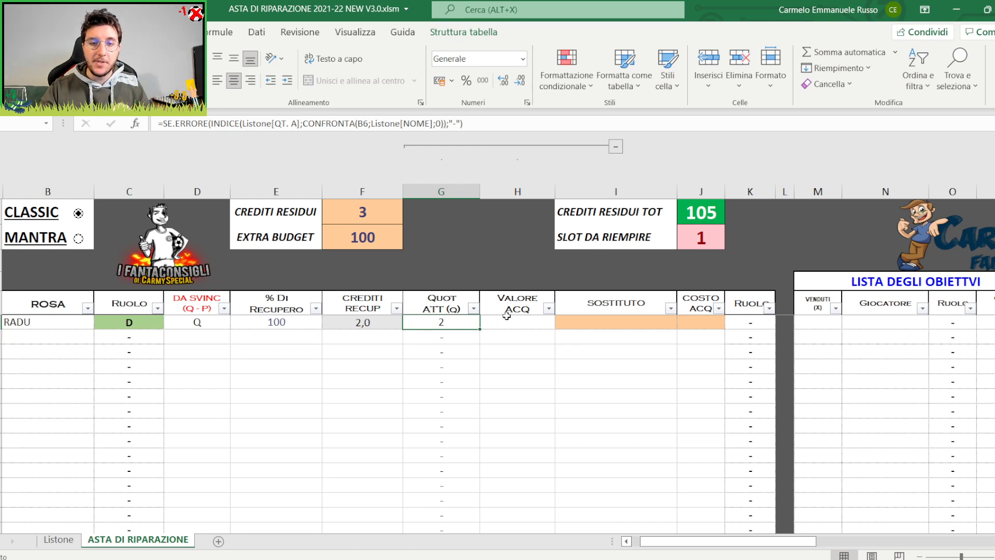
left_click(520, 325)
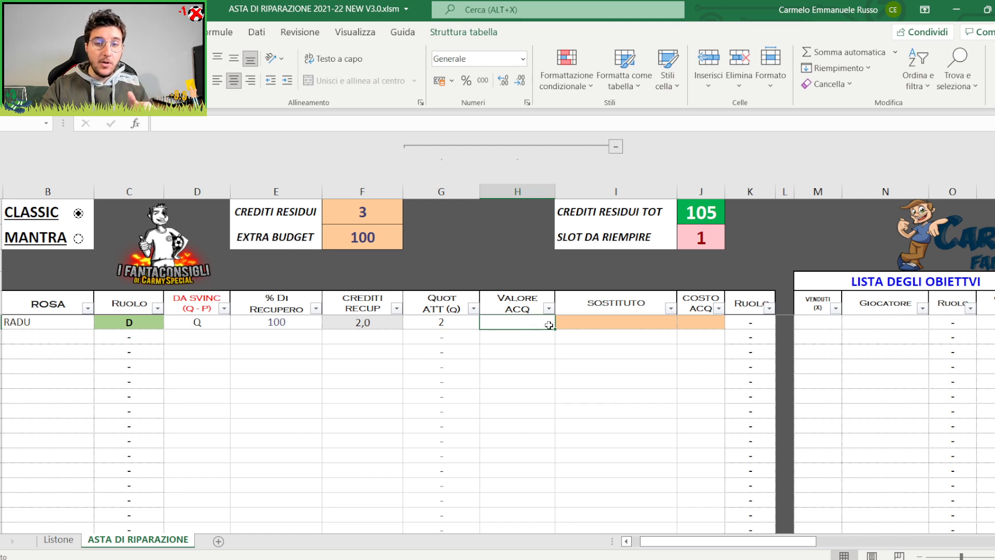
left_click(195, 321)
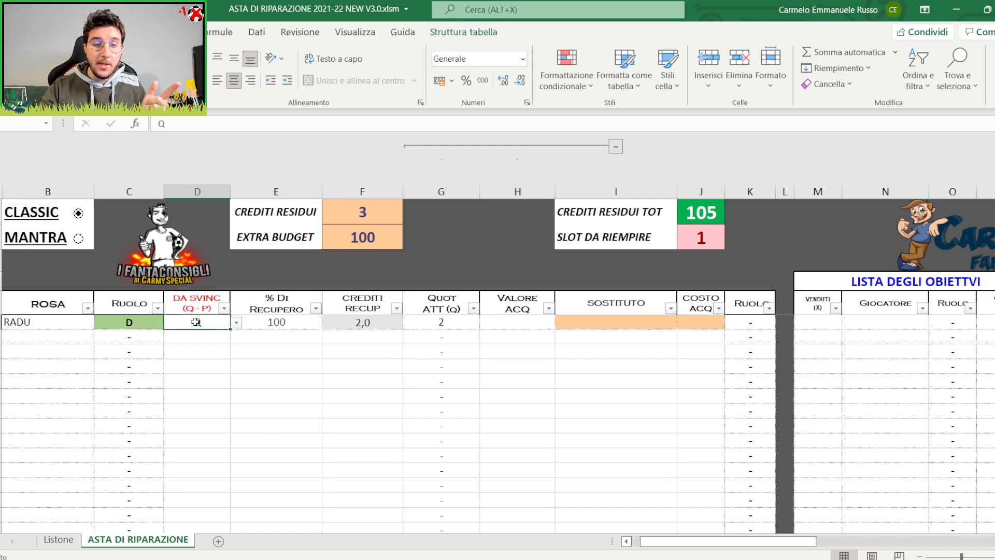
left_click(535, 323)
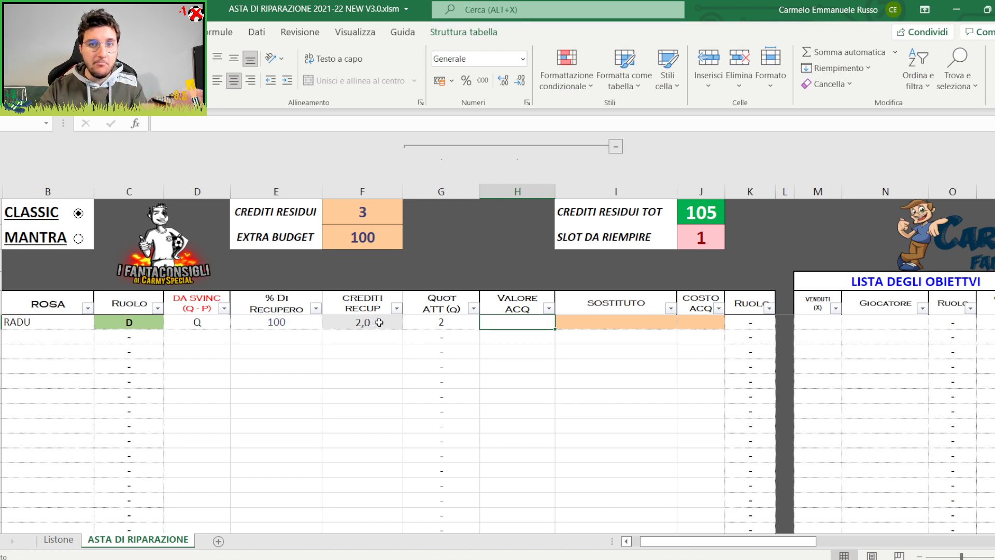
Enter CASALE as RADU's substitute with an acquisition cost of 5
left_click(602, 325)
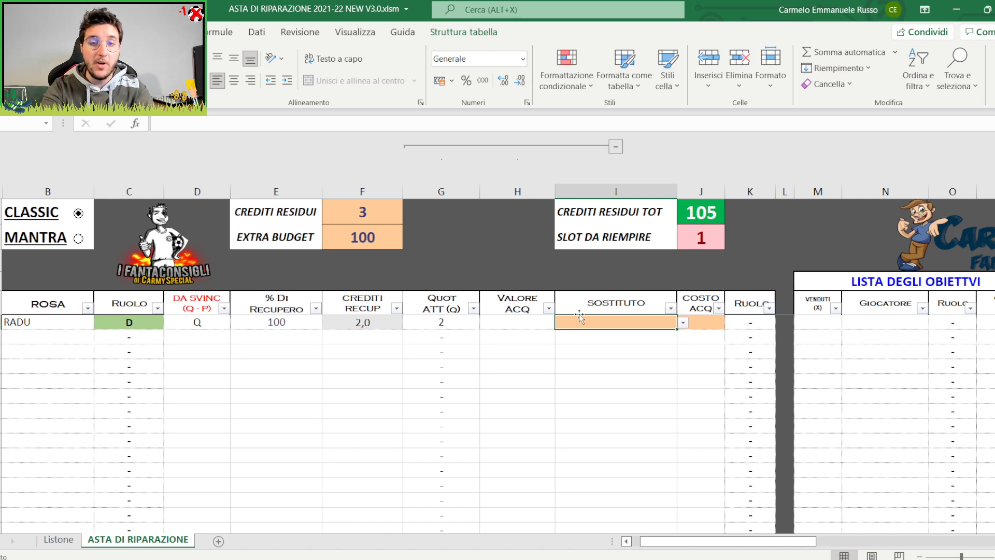
type("CASALE")
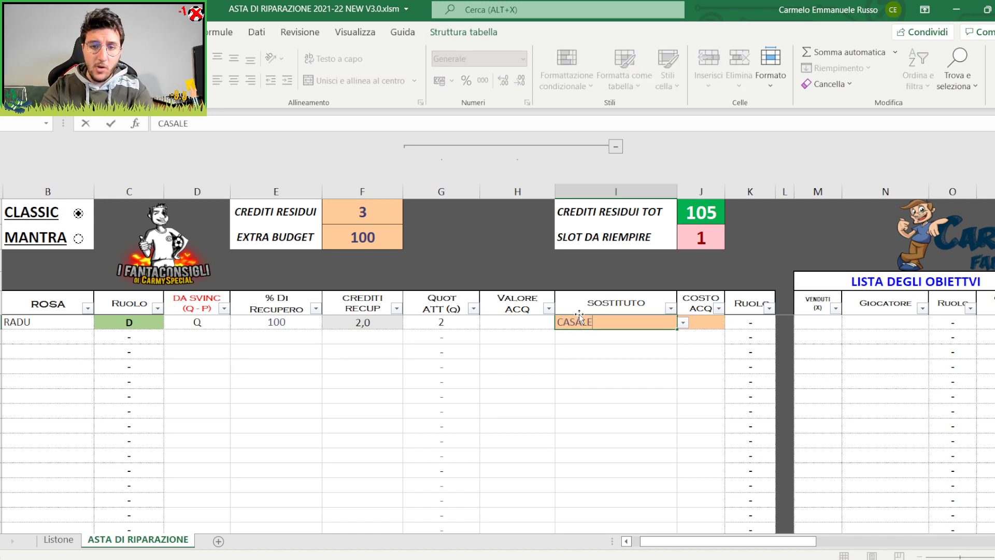
key("Tab")
left_click(578, 314)
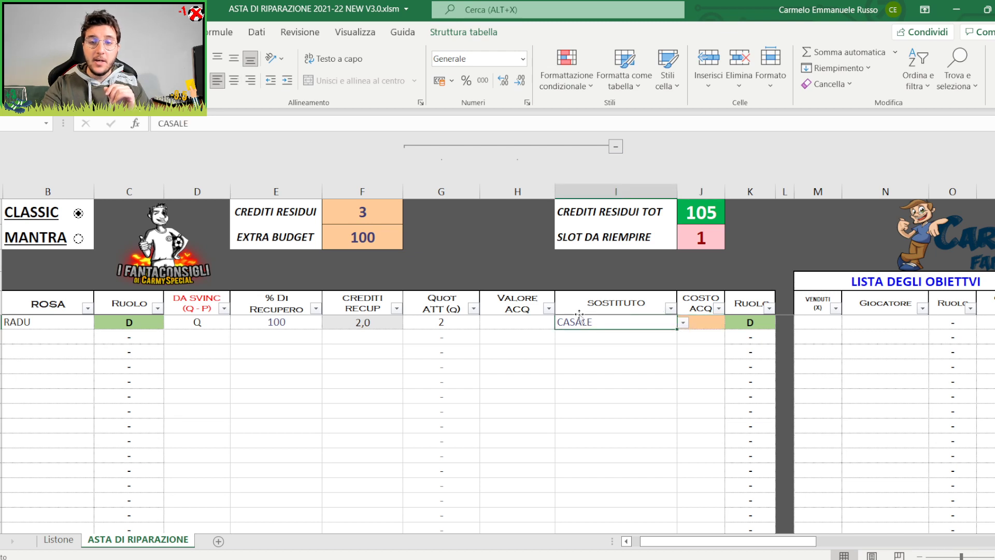
key("Right")
key("Left")
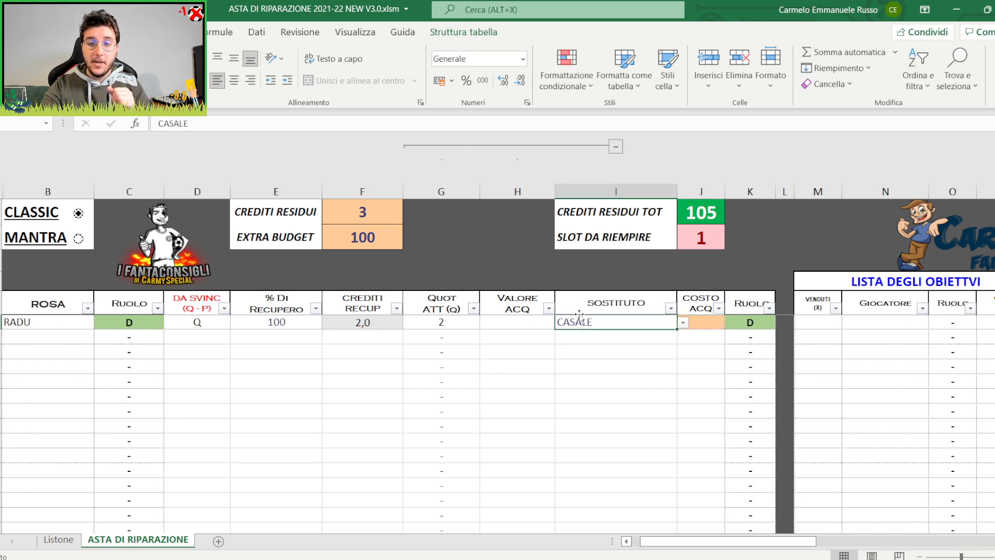
key("Right")
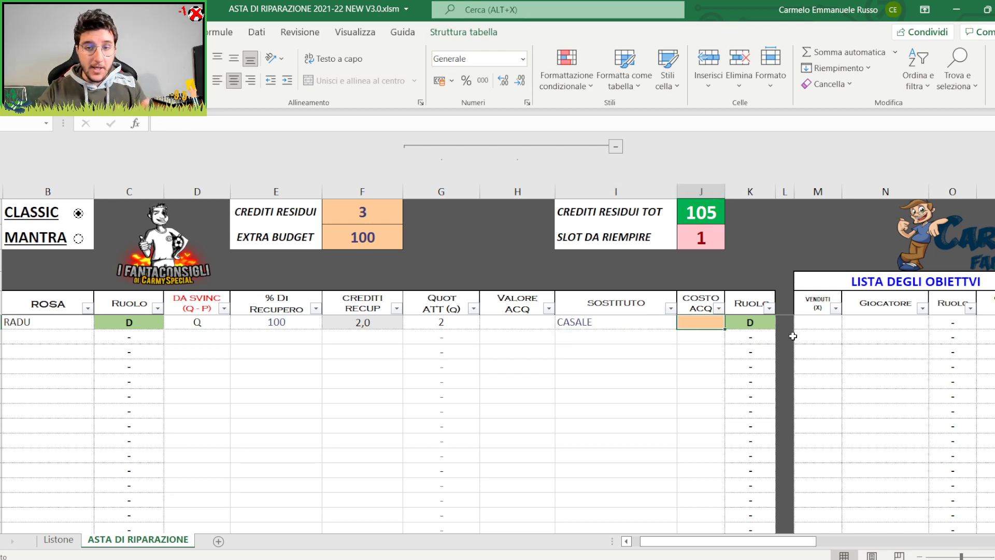
type("5")
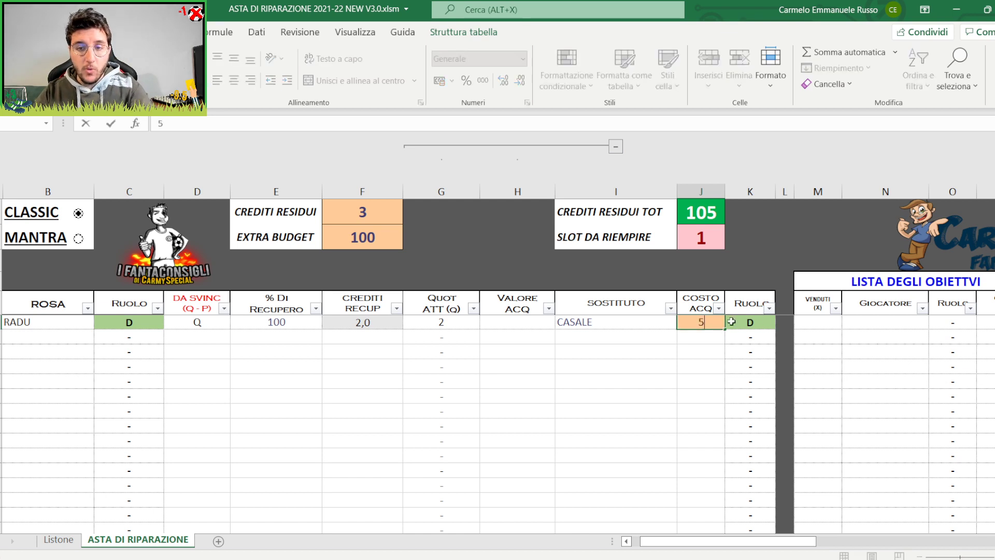
left_click(649, 322)
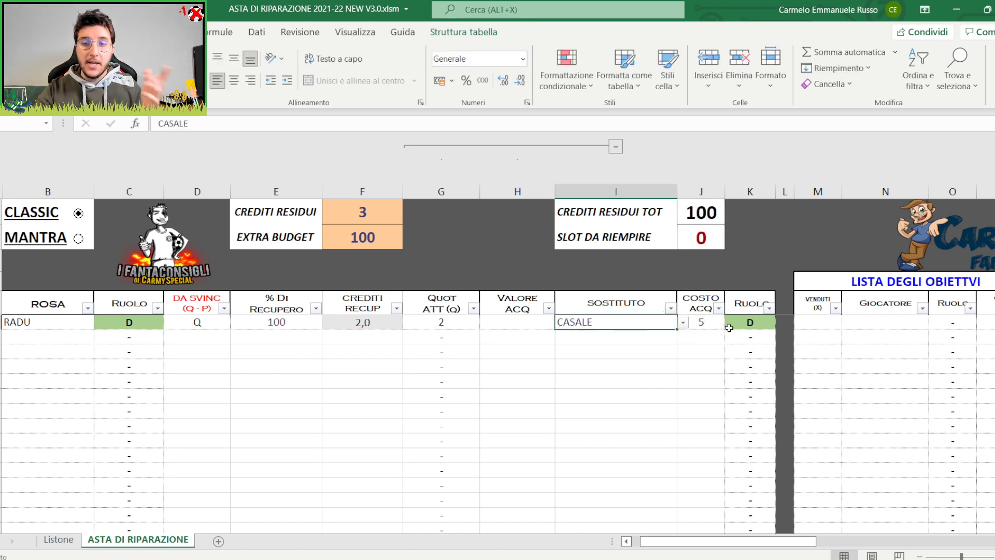
left_click(708, 237)
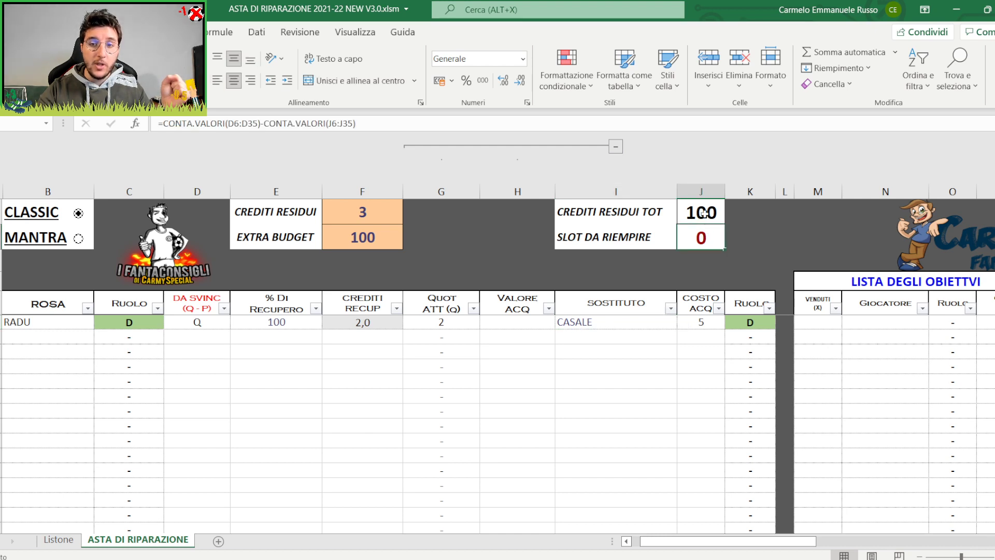
left_click(703, 214)
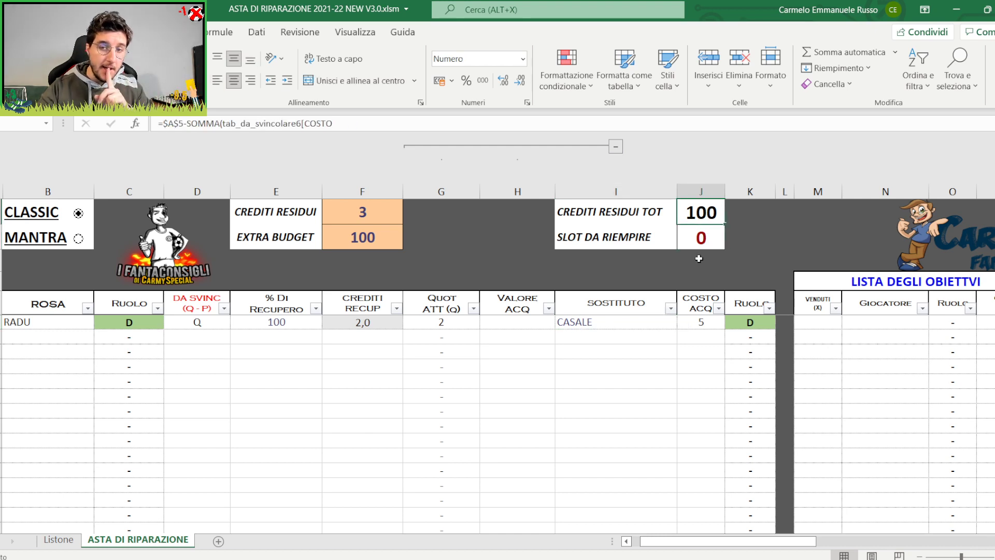
left_click(691, 241)
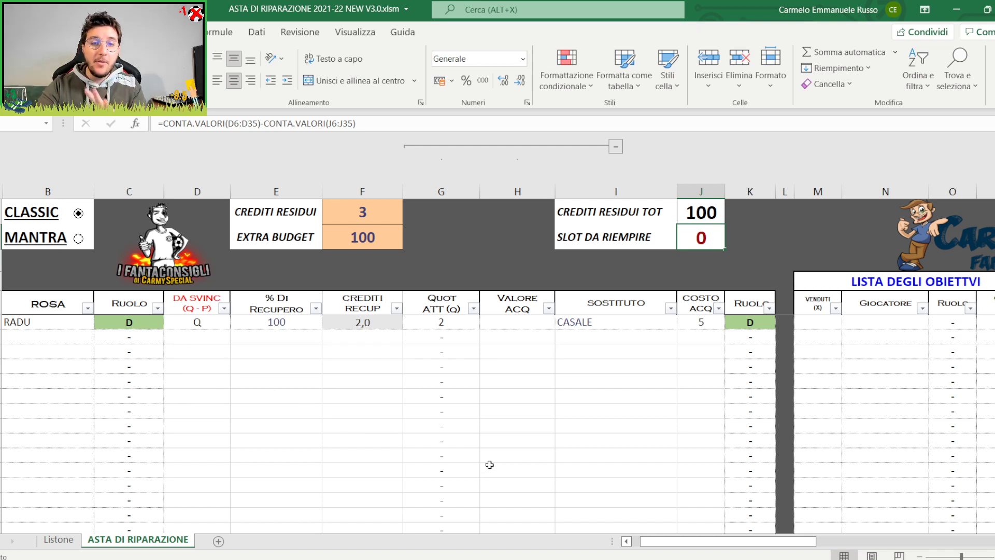
Enter Afena-Gyan as the first player in the Lista degli Obiettivi
left_click_drag(773, 542, 800, 533)
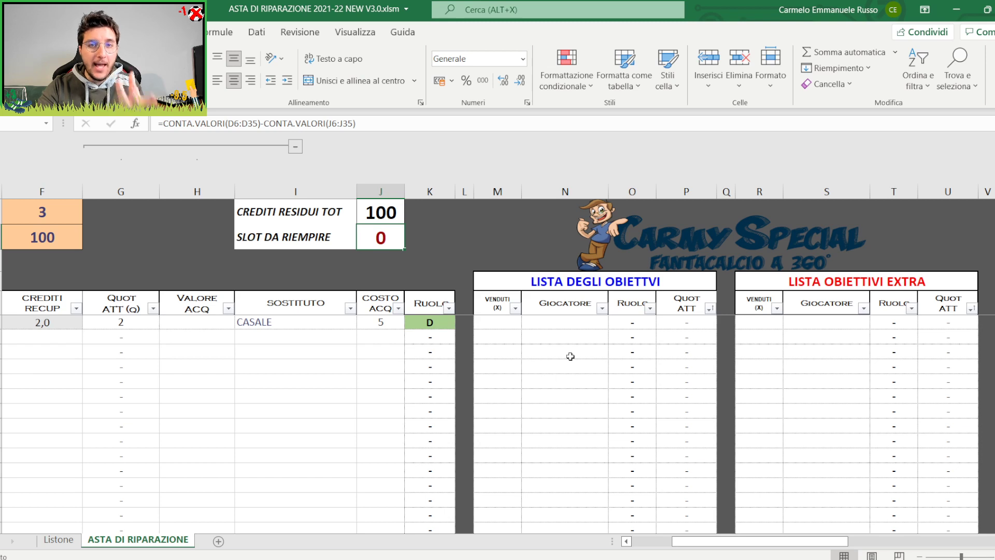
left_click(567, 324)
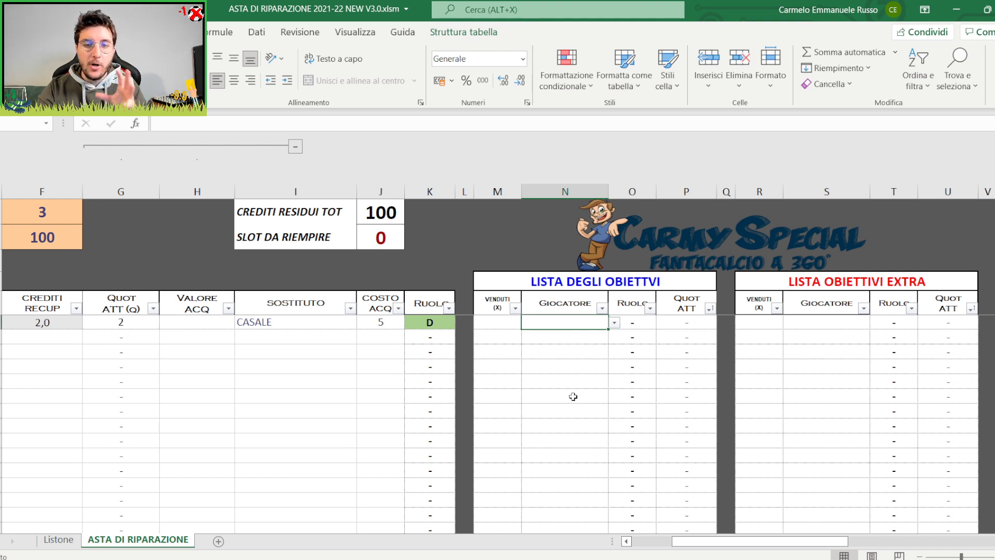
scroll(578, 332, "down", 2)
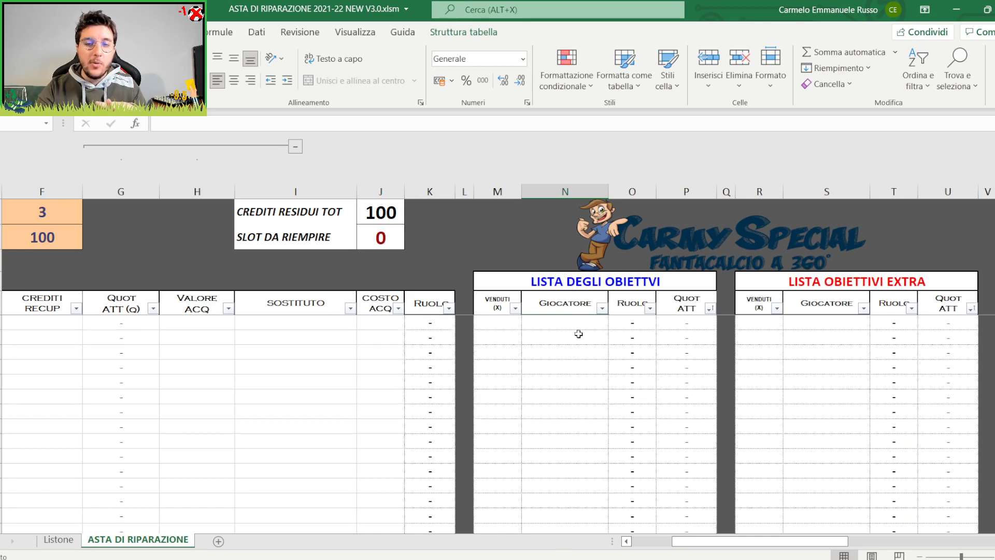
scroll(574, 415, "down", 4)
scroll(573, 425, "up", 4)
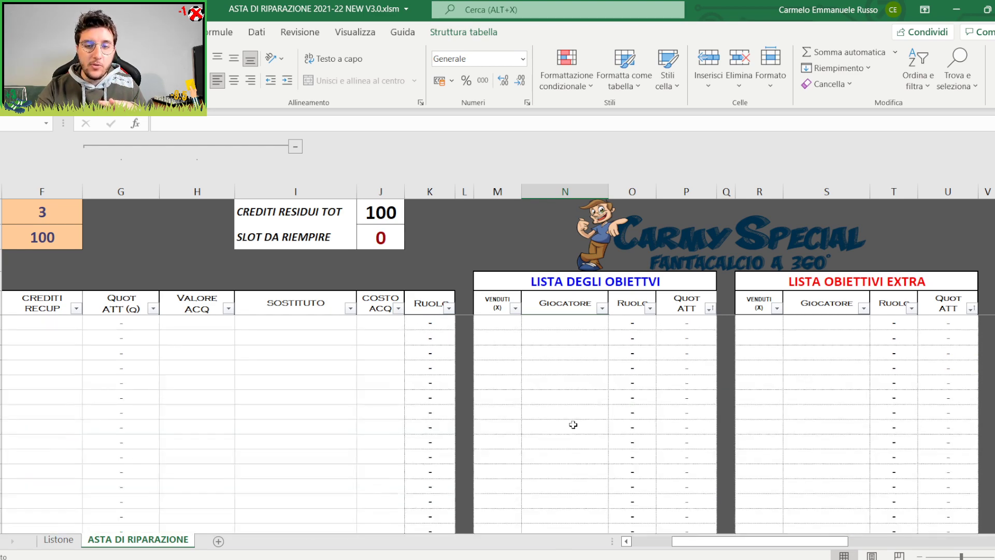
scroll(572, 419, "up", 1)
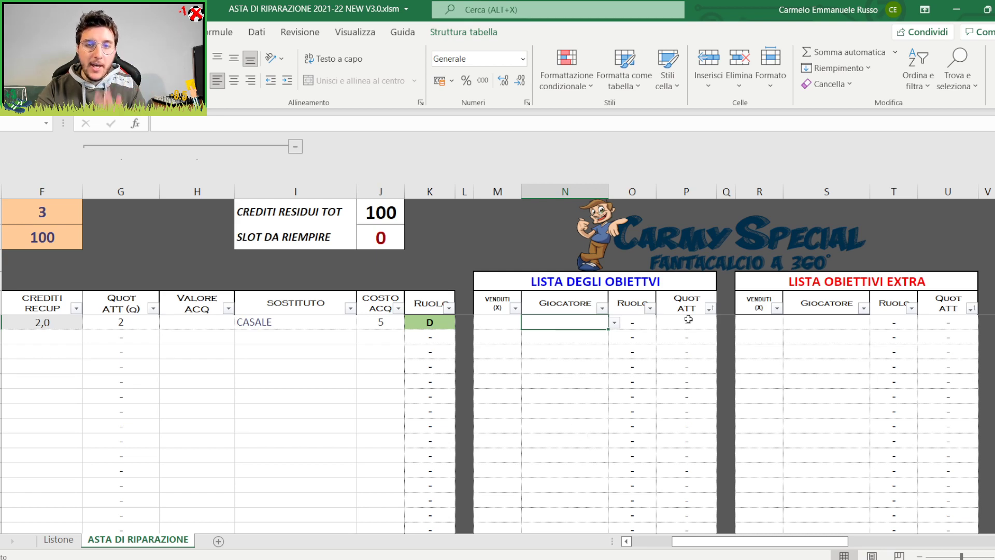
left_click(500, 323)
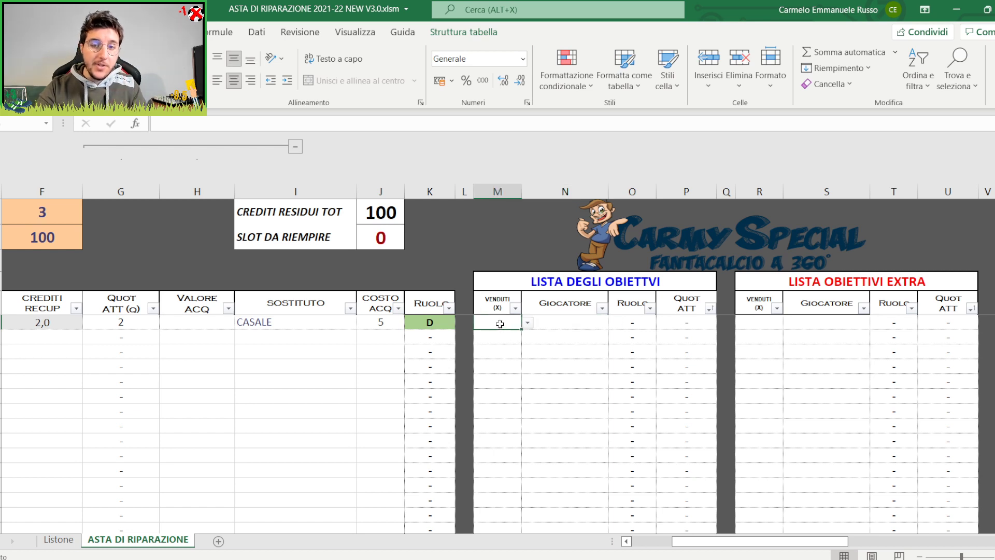
left_click(575, 320)
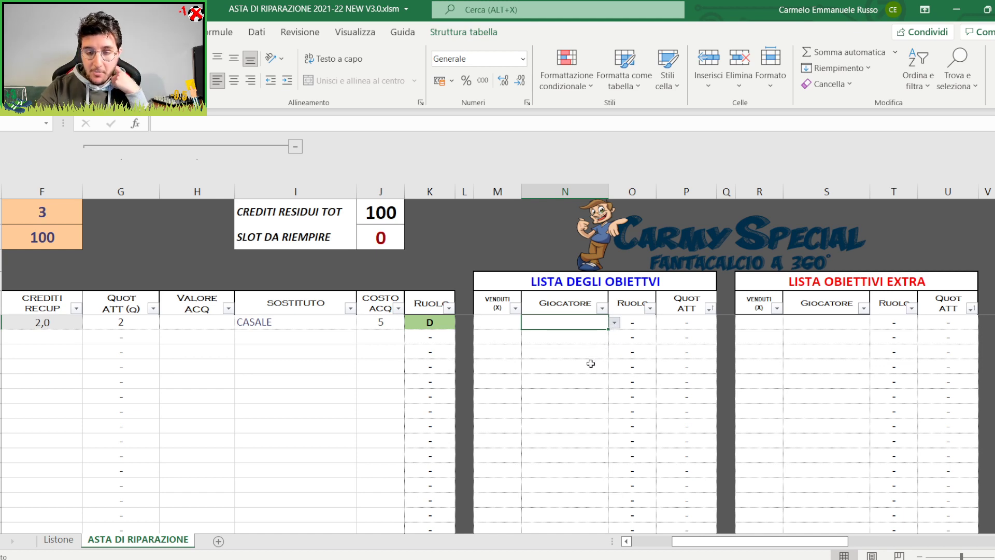
type("Afena-Gyan")
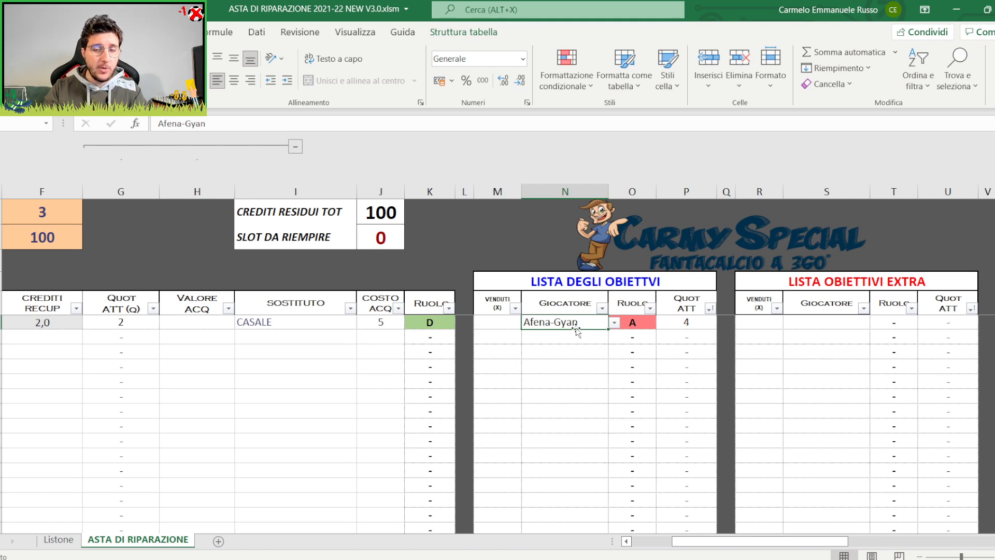
Mark Afena-Gyan as sold with an X in the Venduti column of the target list
left_click(503, 321)
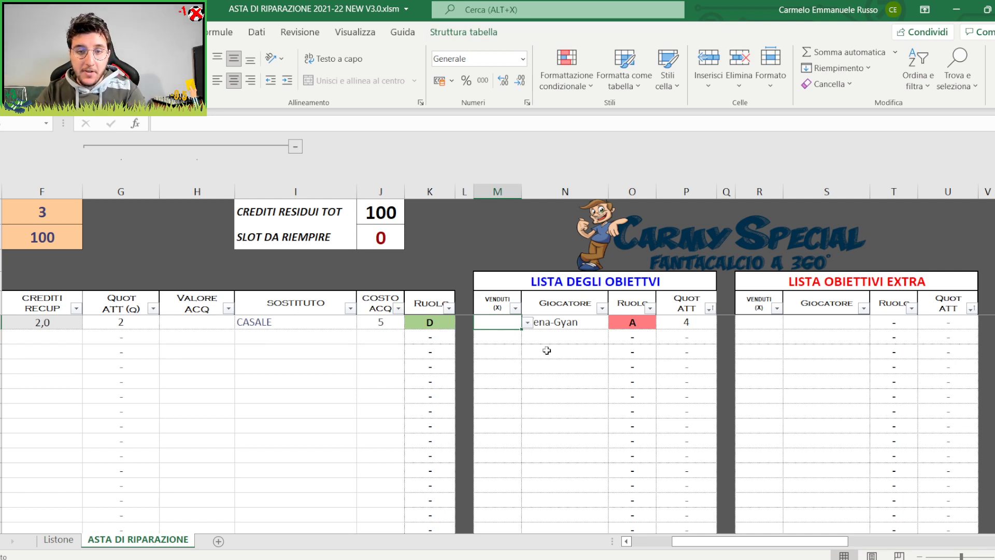
type("X")
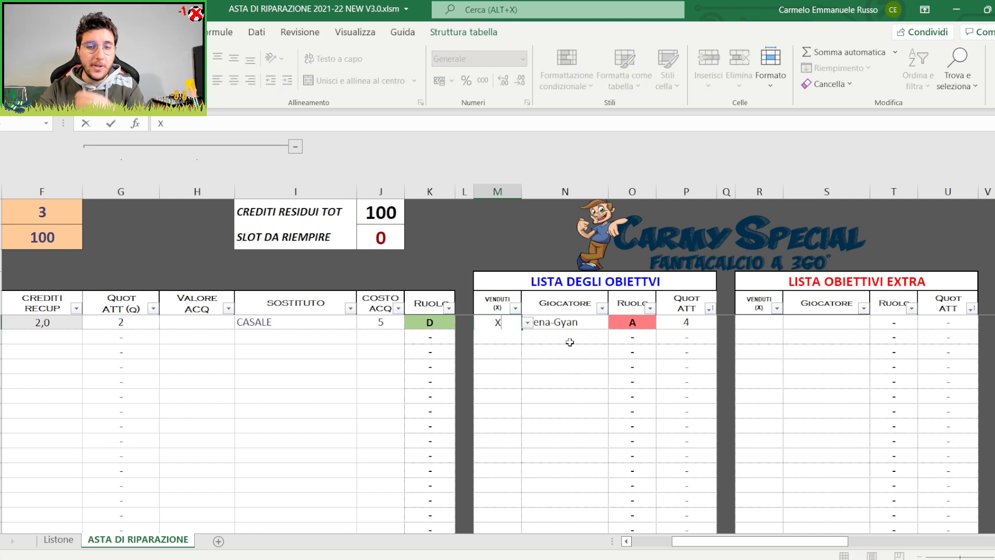
left_click(563, 342)
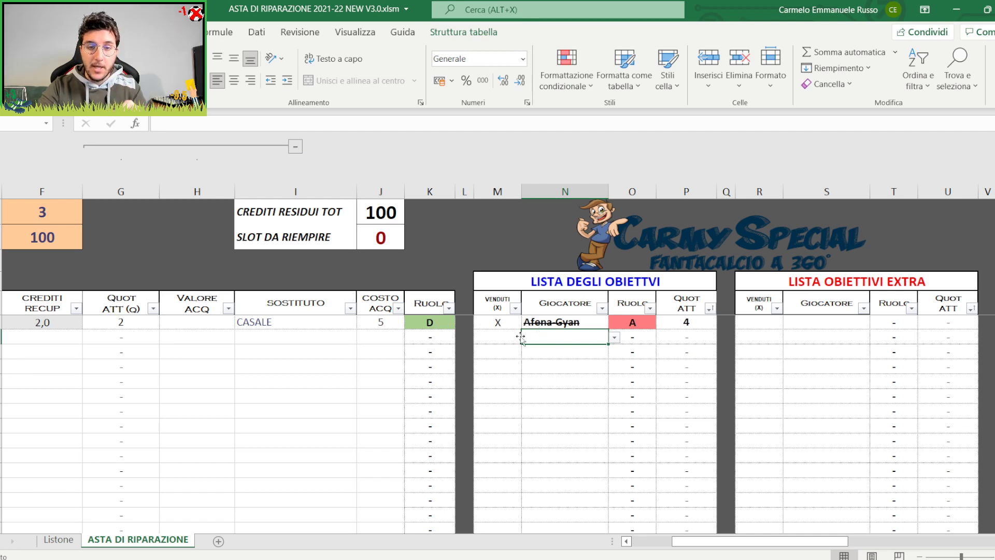
Look over the empty rows of the Lista degli Obiettivi and the Lista Obiettivi Extra
left_click(493, 354)
left_click(541, 353)
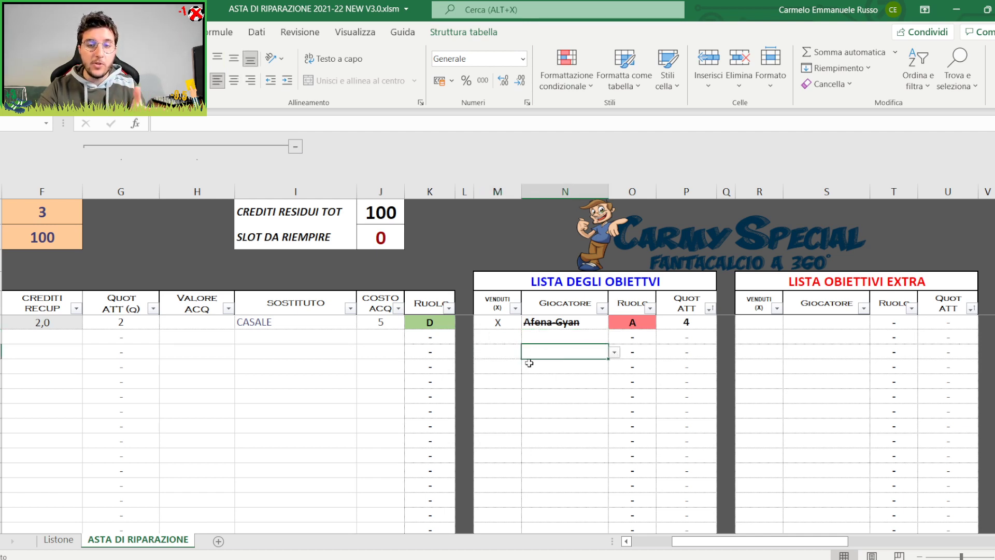
left_click(514, 353)
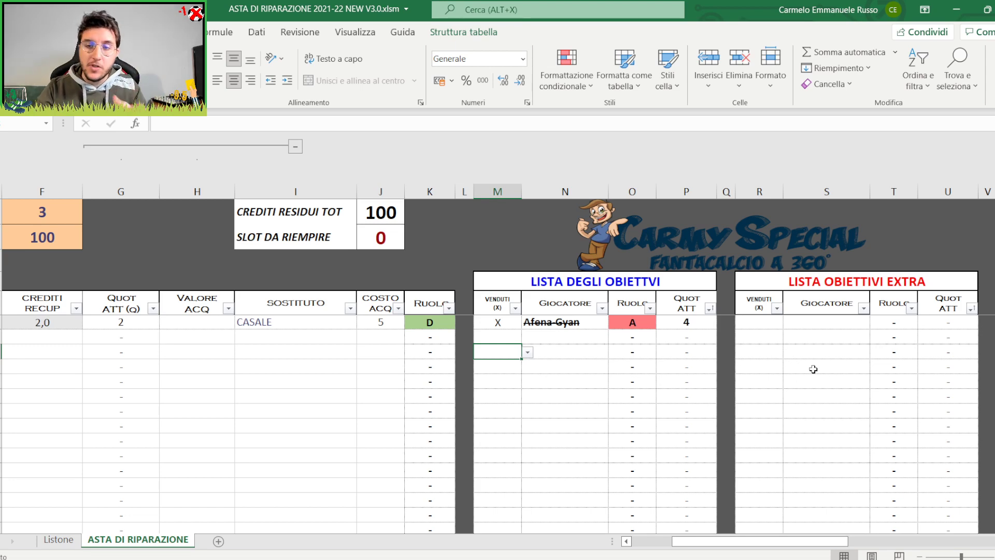
scroll(812, 369, "down", 3)
scroll(805, 365, "up", 3)
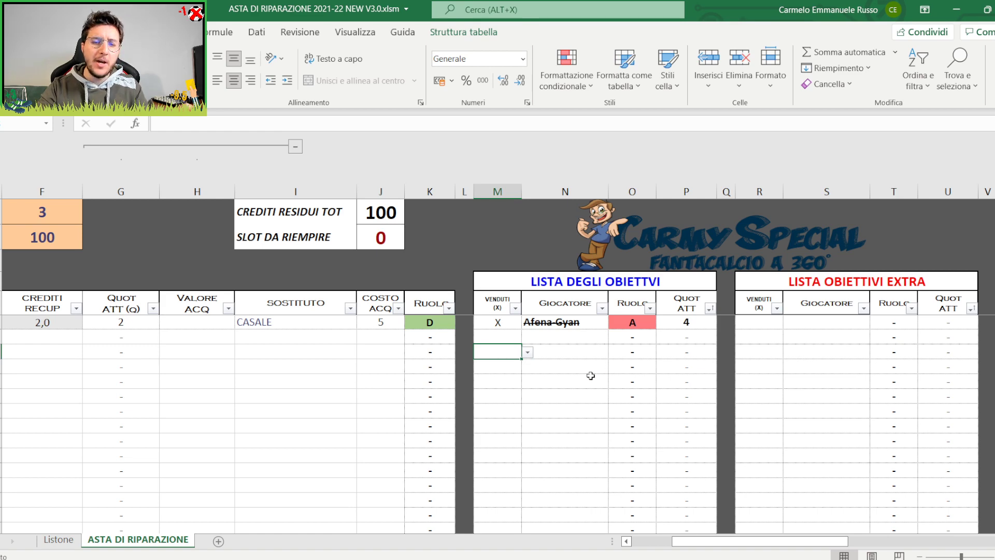
scroll(578, 378, "down", 1)
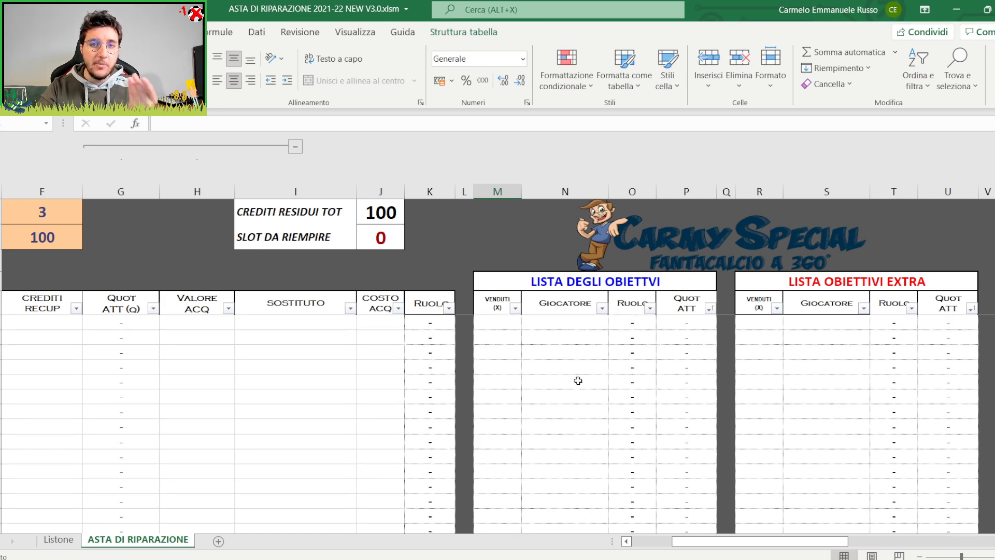
scroll(578, 380, "up", 1)
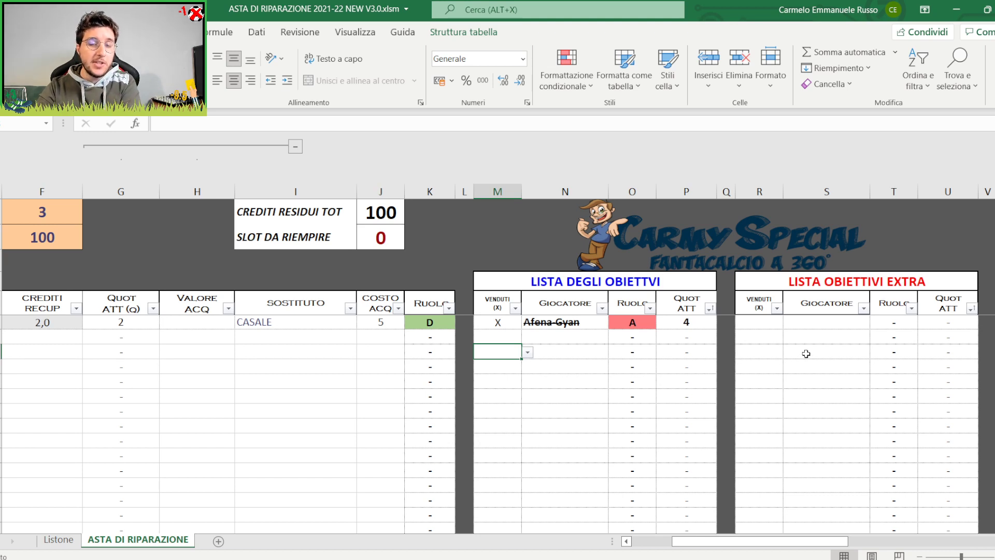
scroll(541, 461, "down", 1)
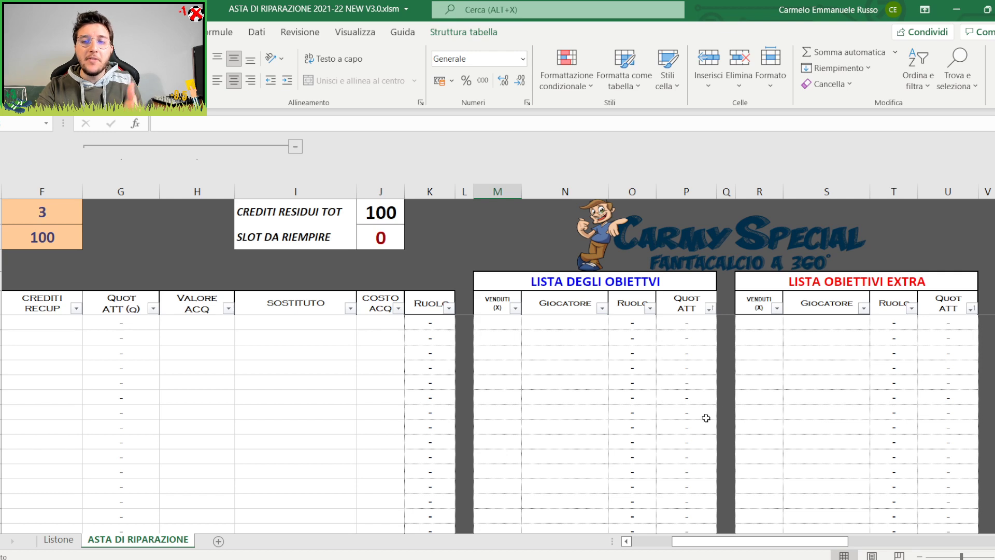
scroll(740, 406, "up", 1)
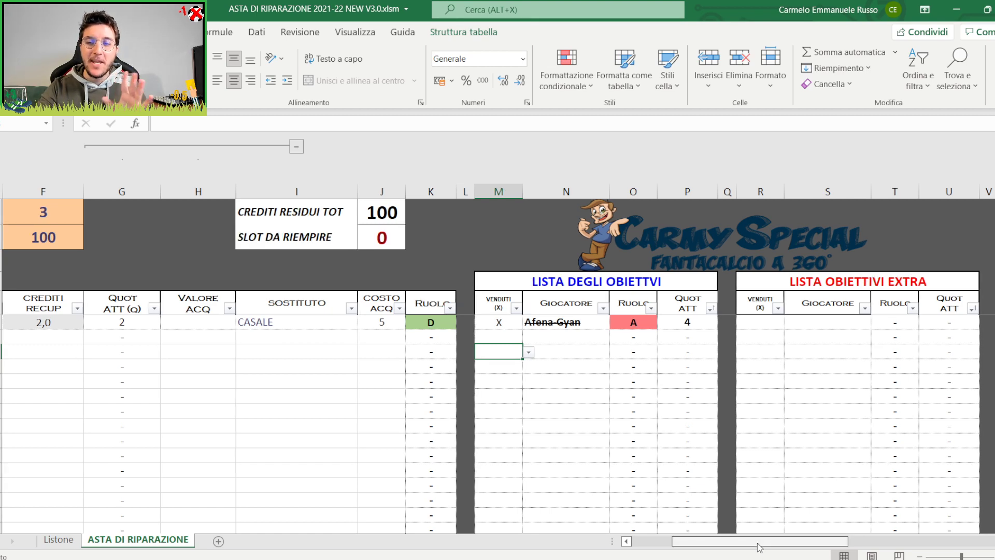
Examine the opponents' tables from SQUADRA2 to SQUADRA12, including SQUADRA2's name and initial credits
left_click_drag(760, 547, 882, 517)
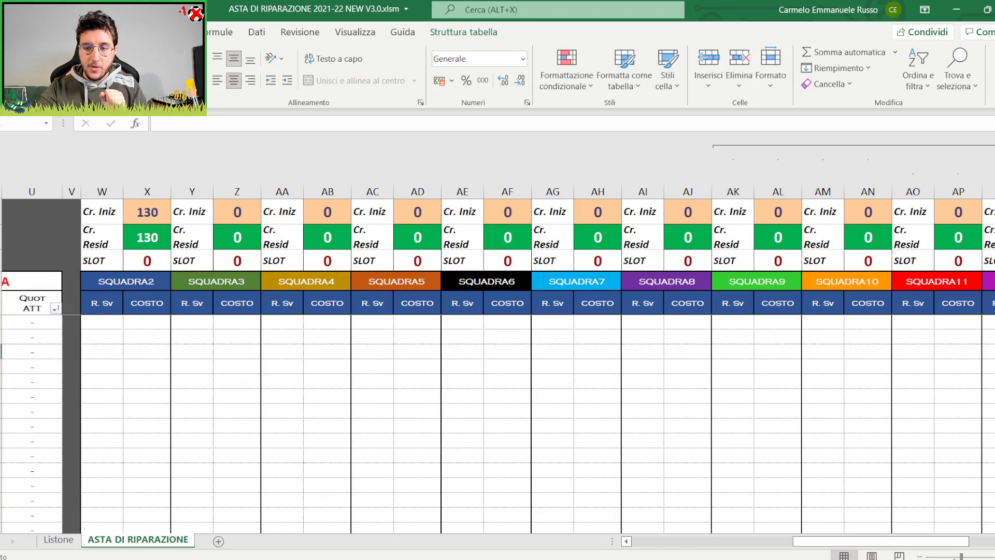
left_click_drag(961, 556, 955, 557)
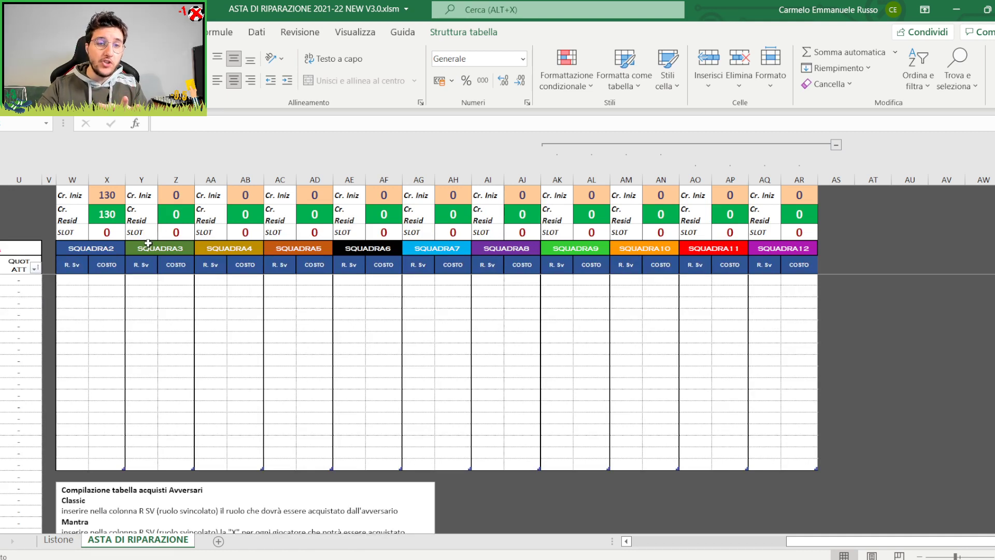
left_click(97, 251)
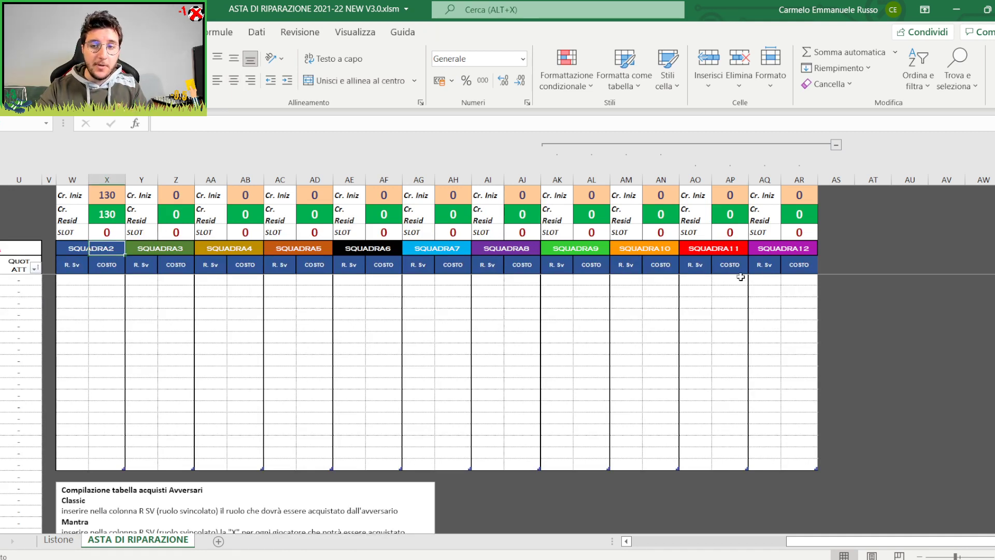
left_click(789, 248)
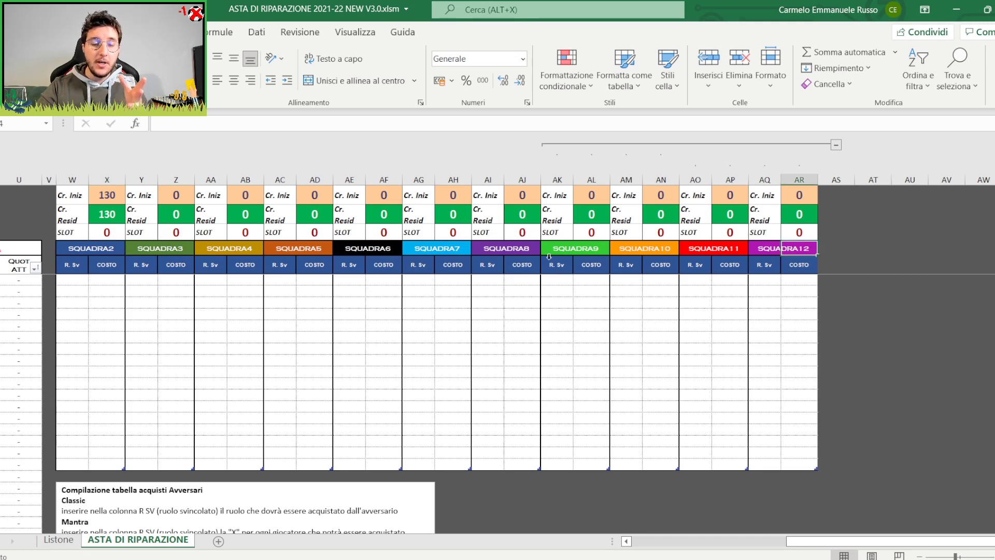
left_click(68, 248)
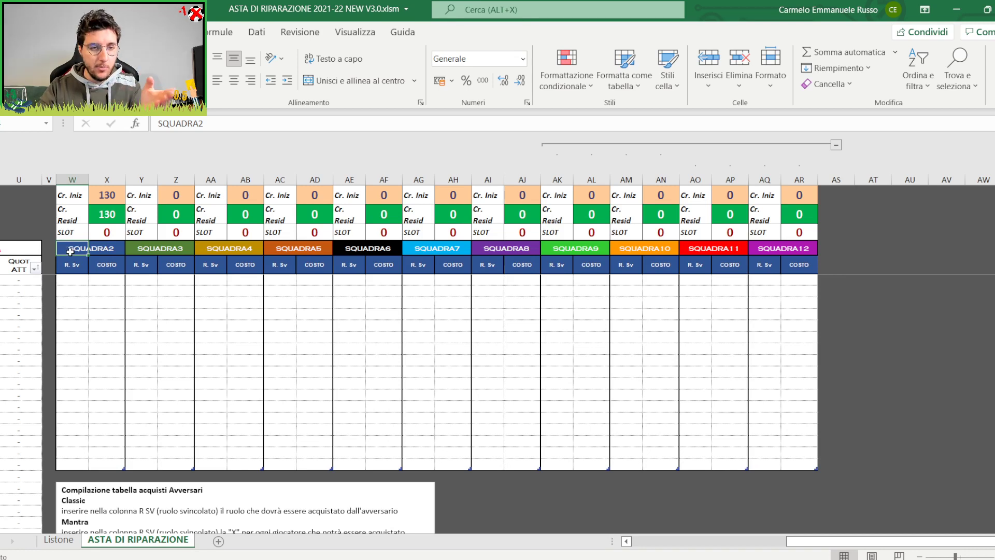
left_click(107, 199)
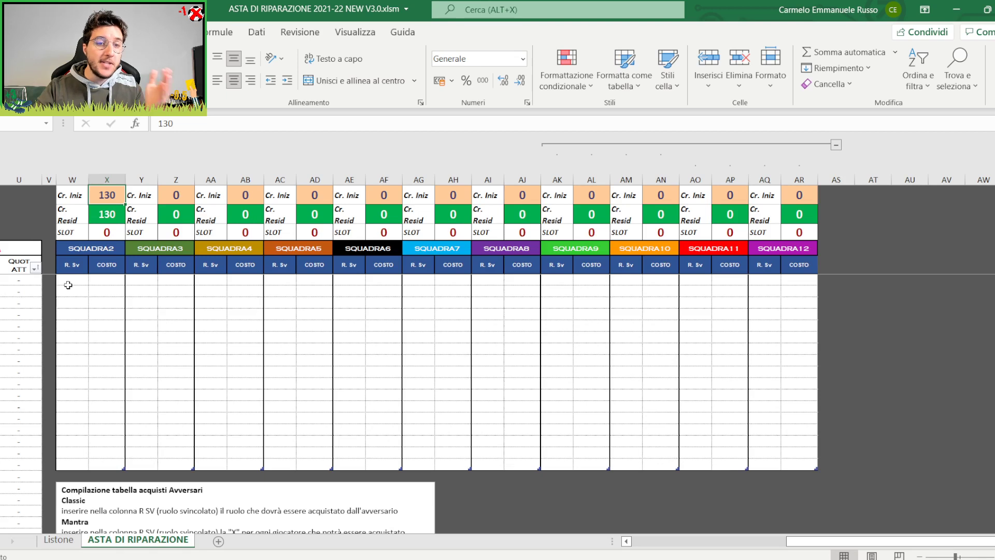
Enter the released roles D, D, C, A and A in SQUADRA2's R. Sv column
left_click(68, 269)
left_click(68, 280)
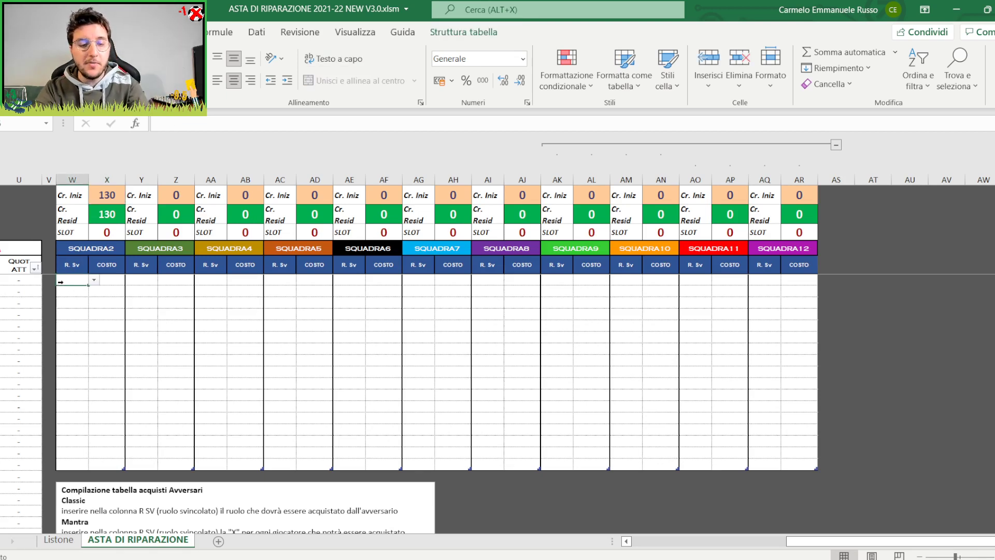
type("DD")
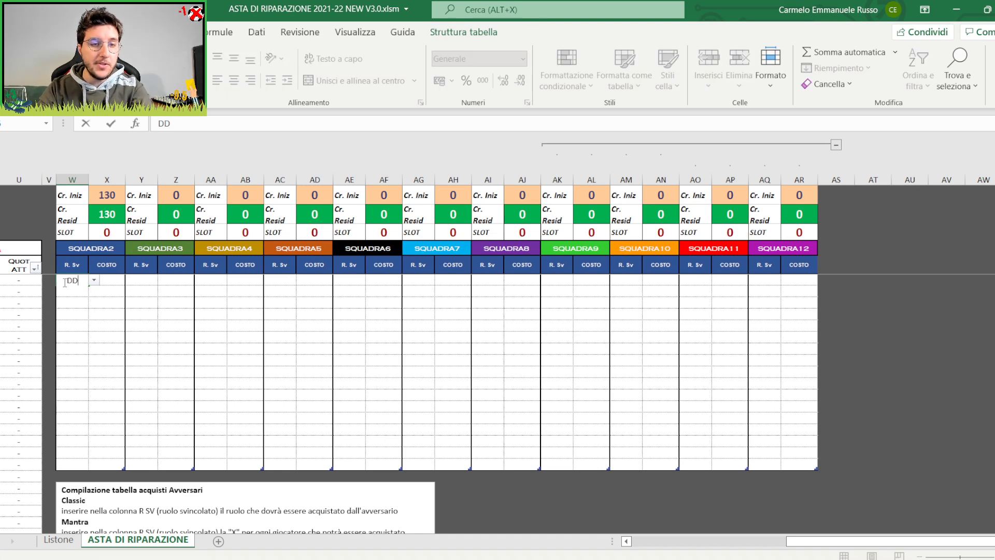
key("BackSpace")
key("Return")
type("D")
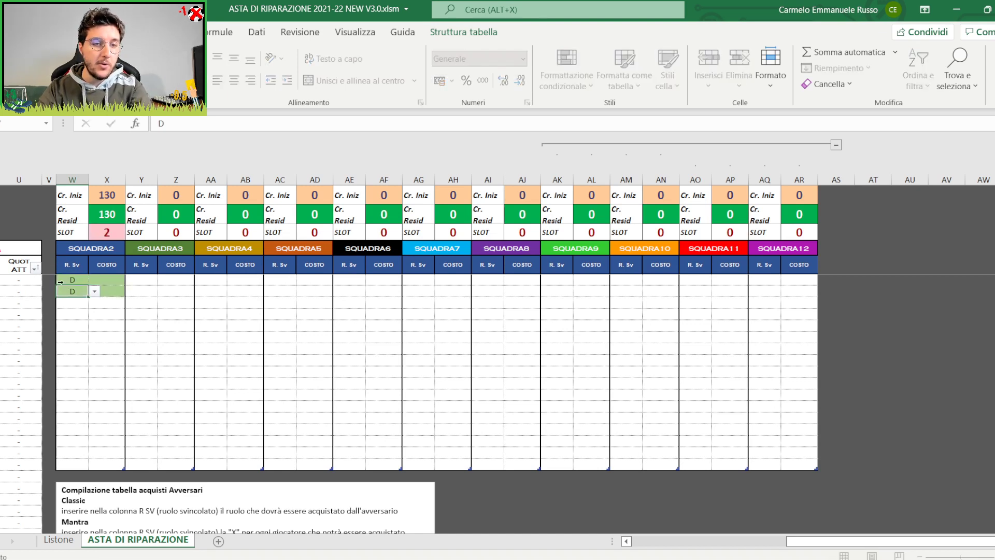
key("Return")
type("C")
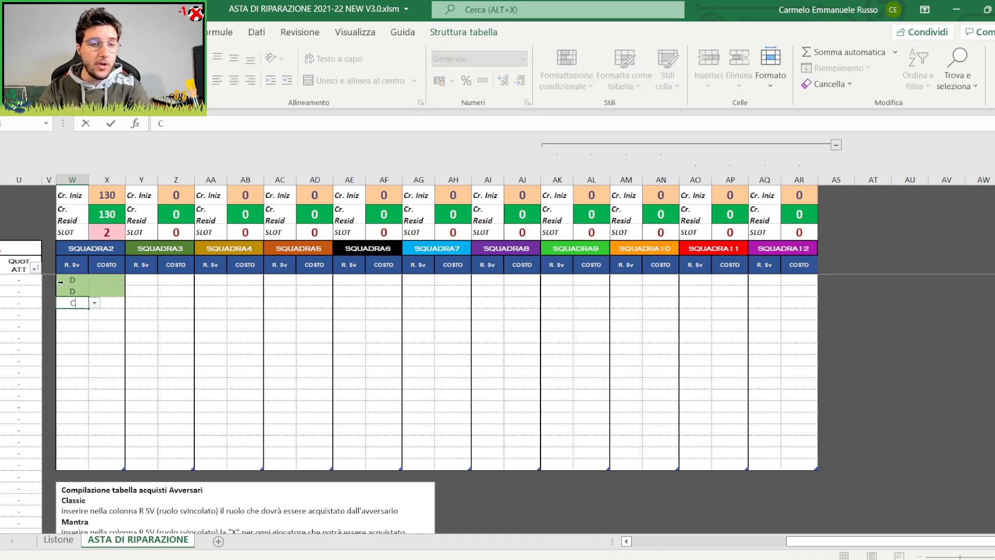
key("Return")
type("A")
key("Return")
type("A")
key("Return")
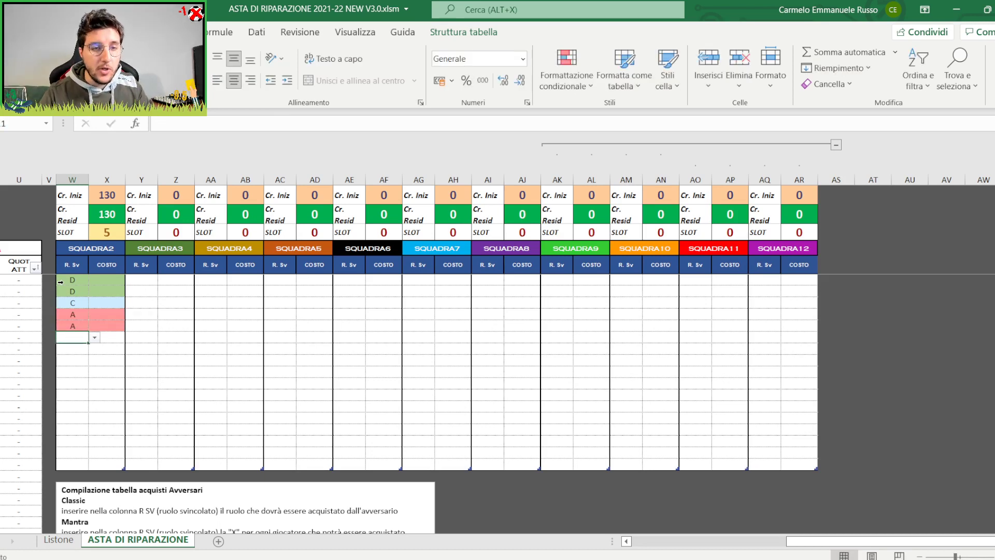
Check SQUADRA2's released roles and the formula behind its SLOT count
left_click(66, 251)
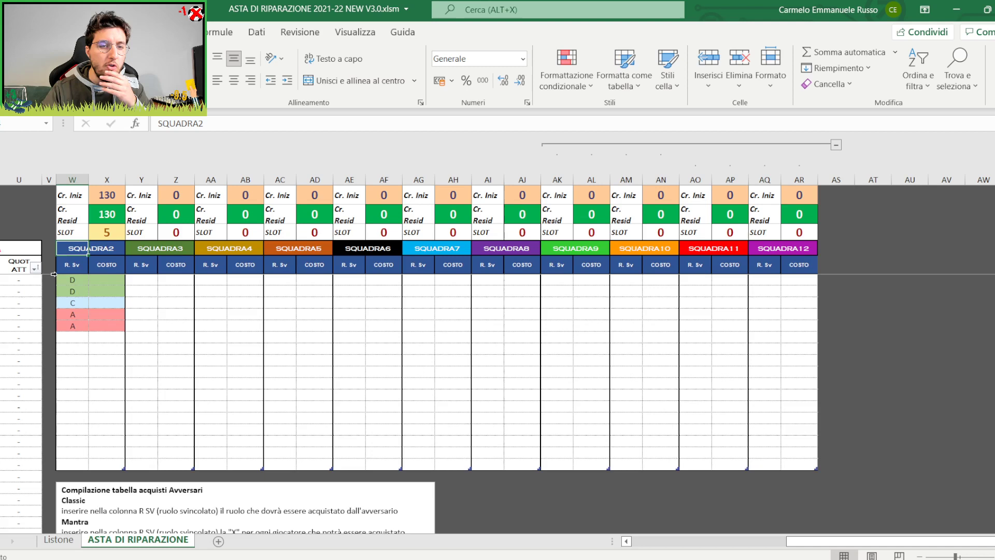
left_click(73, 339)
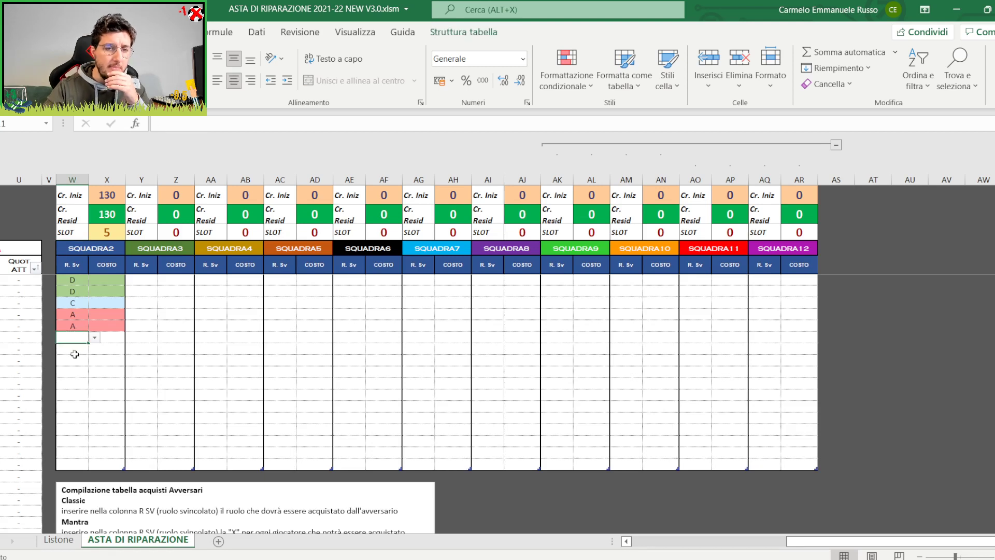
left_click(73, 302)
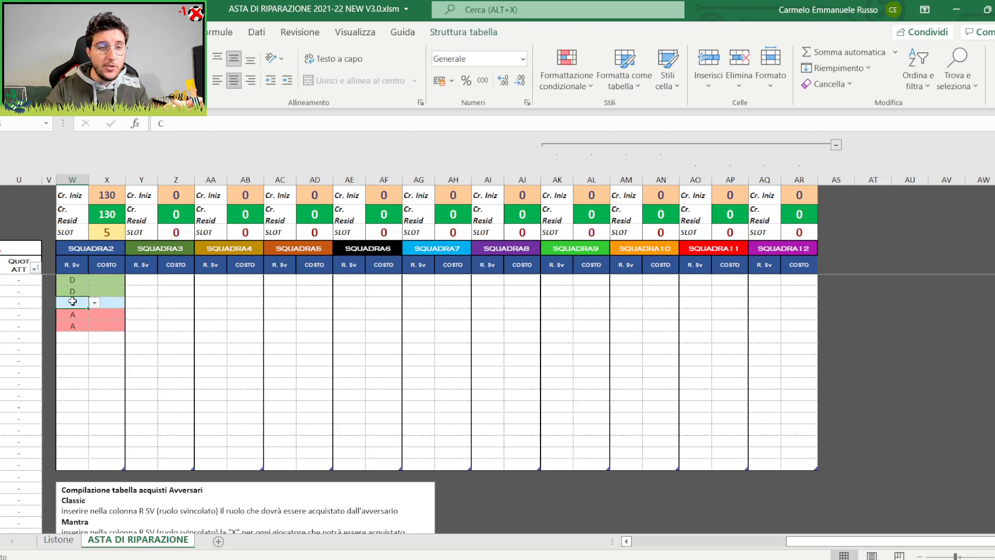
left_click(115, 236)
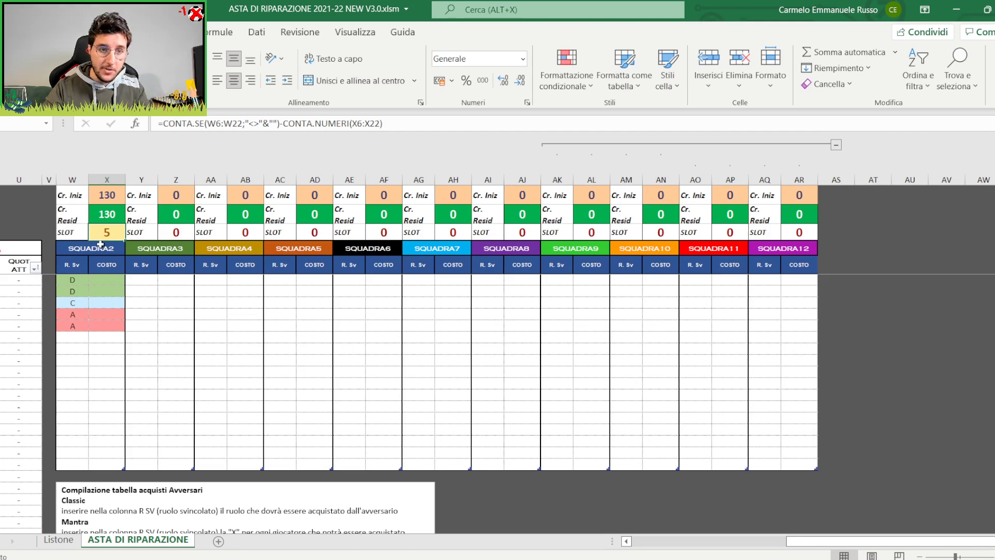
Enter a purchase cost of 35 beside the released C role in SQUADRA2's COSTO column
left_click(103, 282)
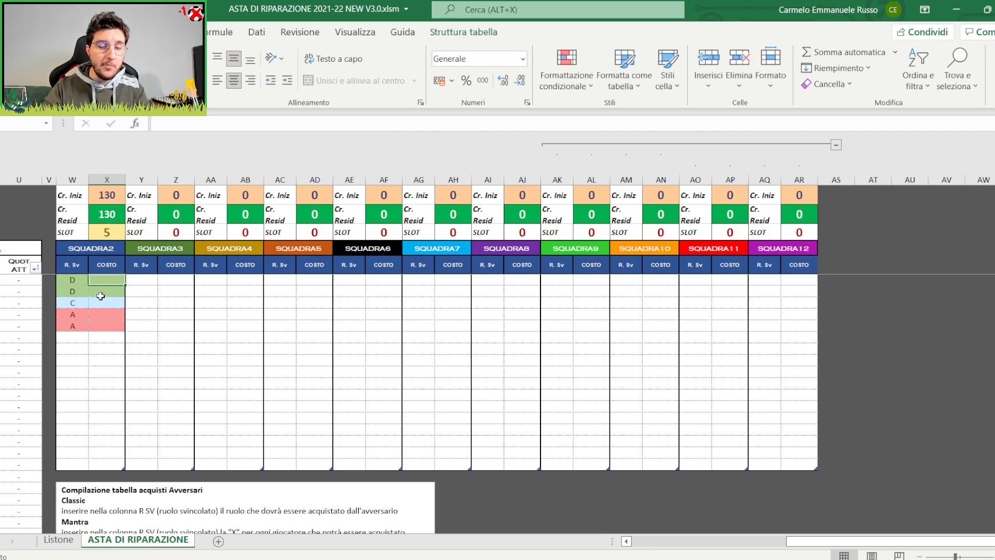
left_click(103, 303)
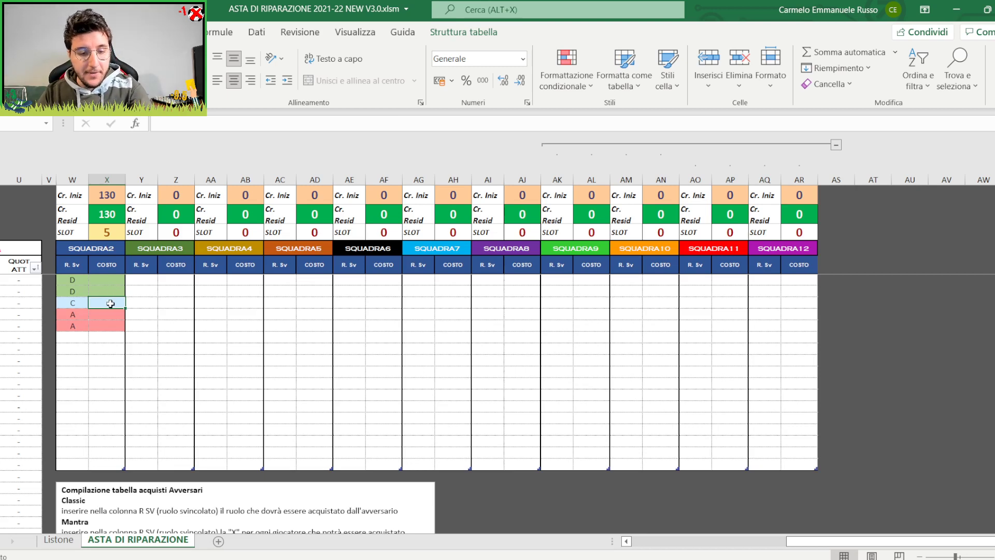
type("35")
left_click(106, 338)
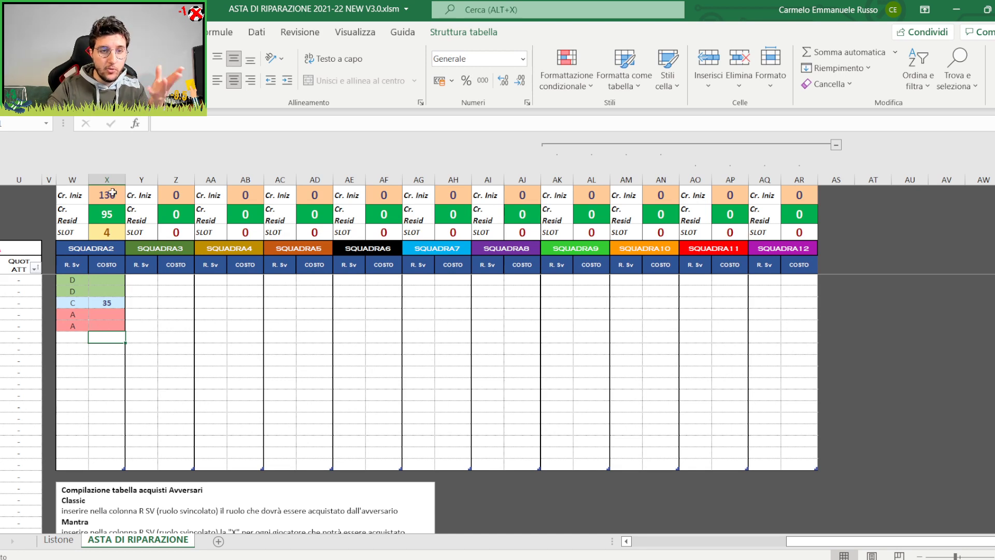
Check the formulas behind SQUADRA2's residual credits and SLOT count, and look at SQUADRA3's first empty R. Sv and COSTO cells
left_click(112, 219)
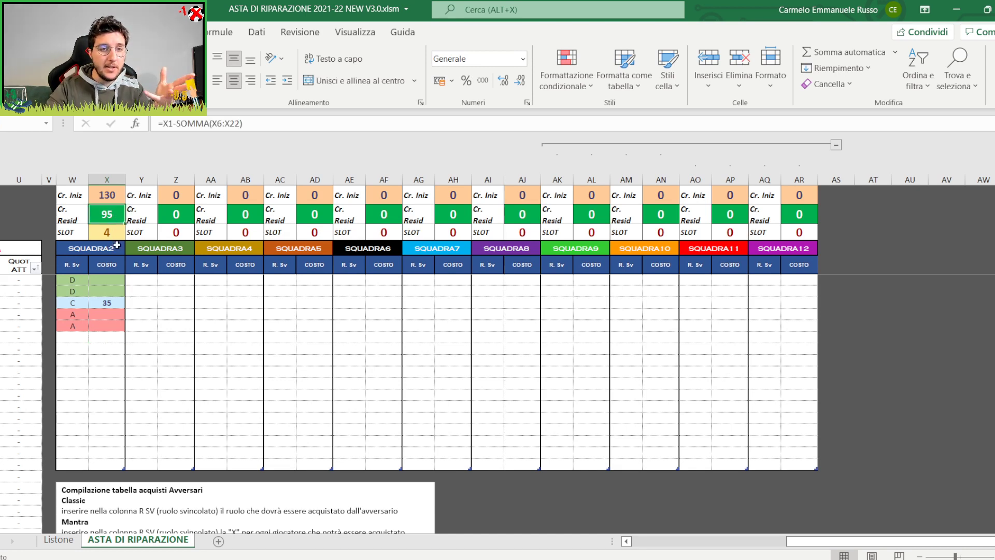
left_click(113, 233)
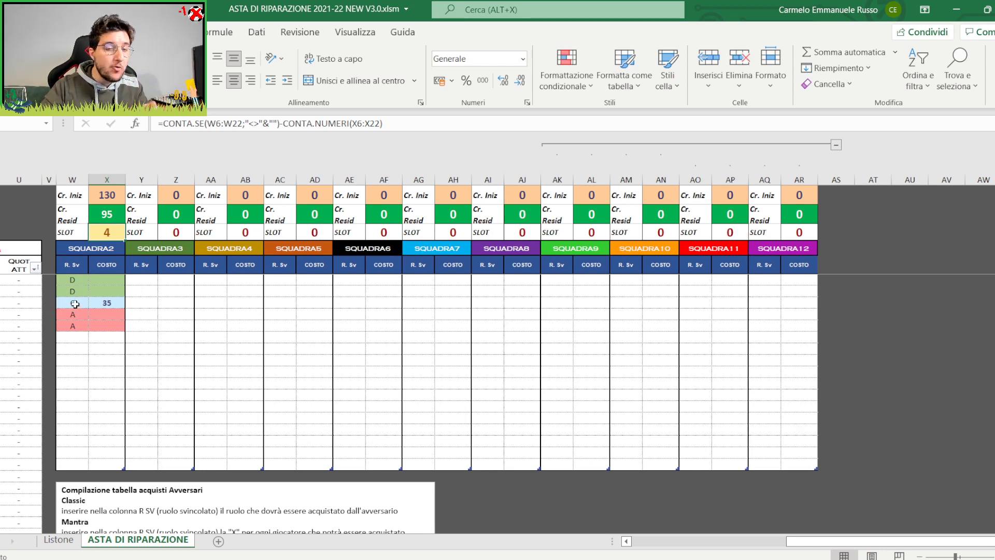
left_click(149, 279)
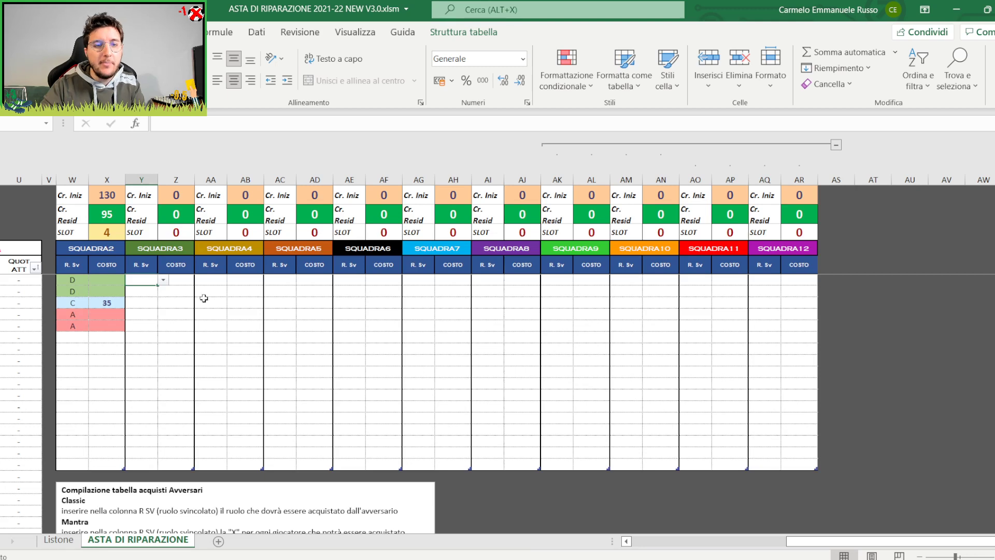
left_click(181, 281)
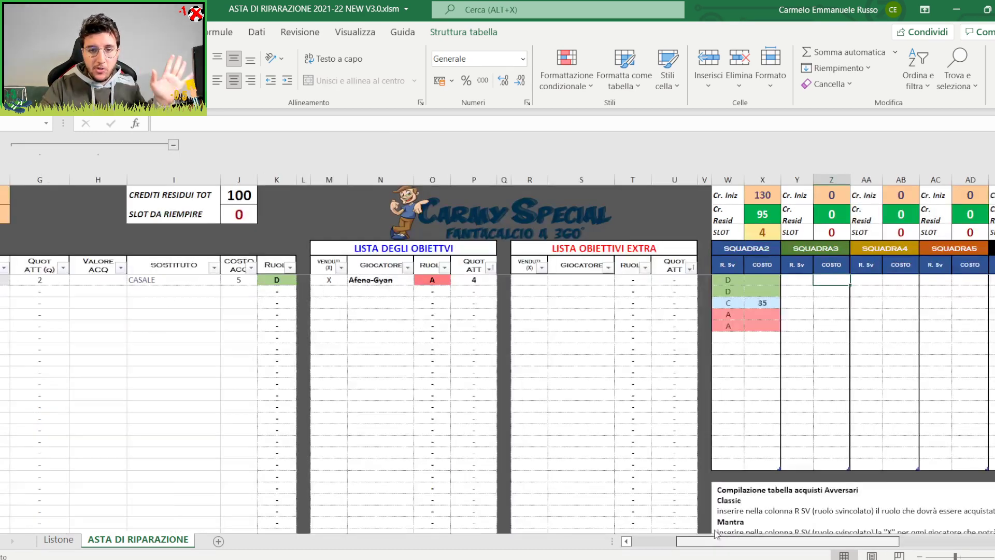
Add Busio and Ampadu to the Lista degli Obiettivi in the two rows below Afena-Gyan
left_click(765, 541)
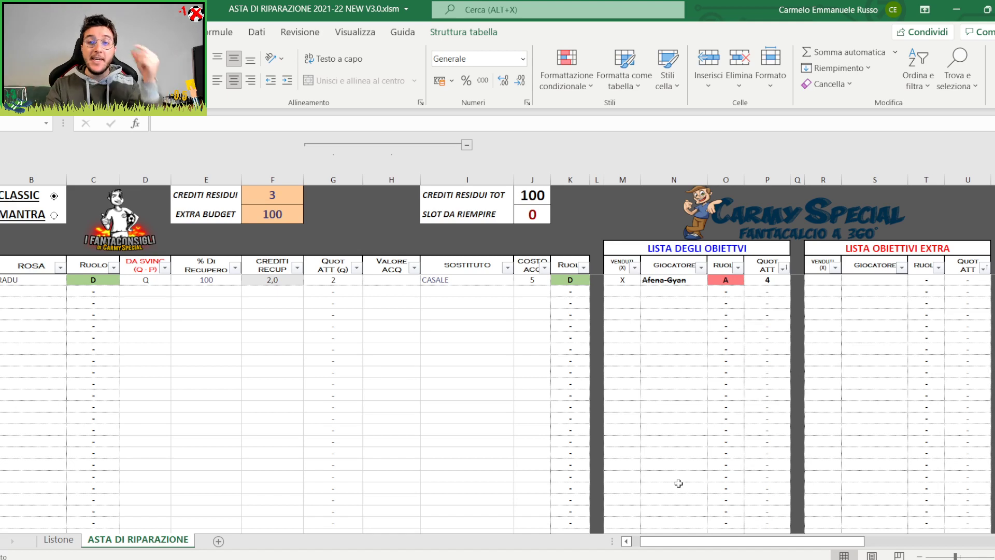
left_click(669, 290)
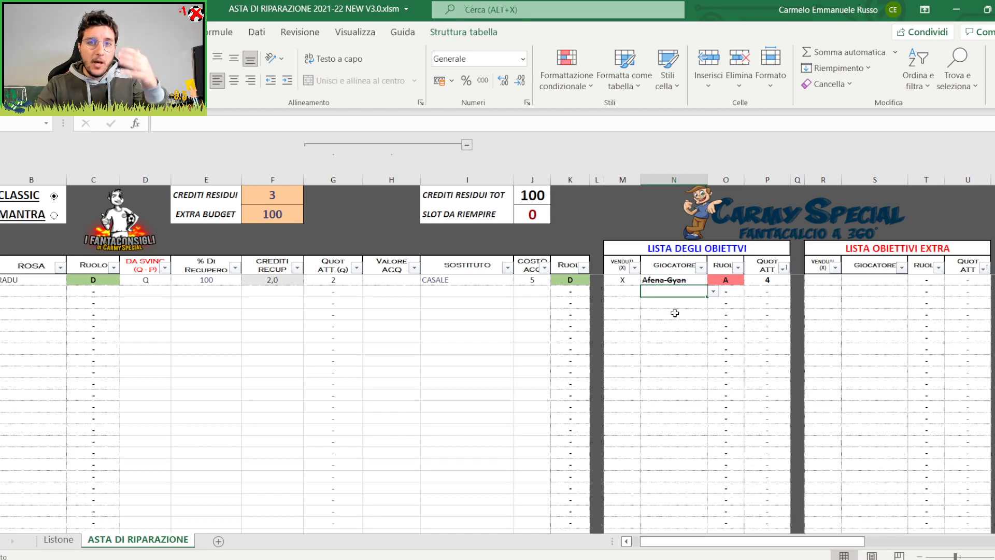
scroll(667, 353, "down", 2)
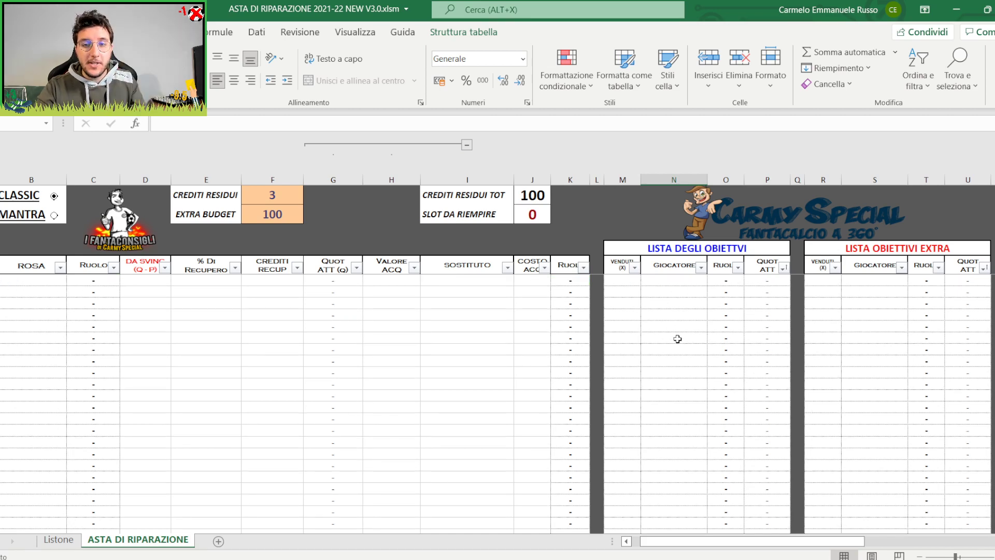
scroll(677, 339, "up", 2)
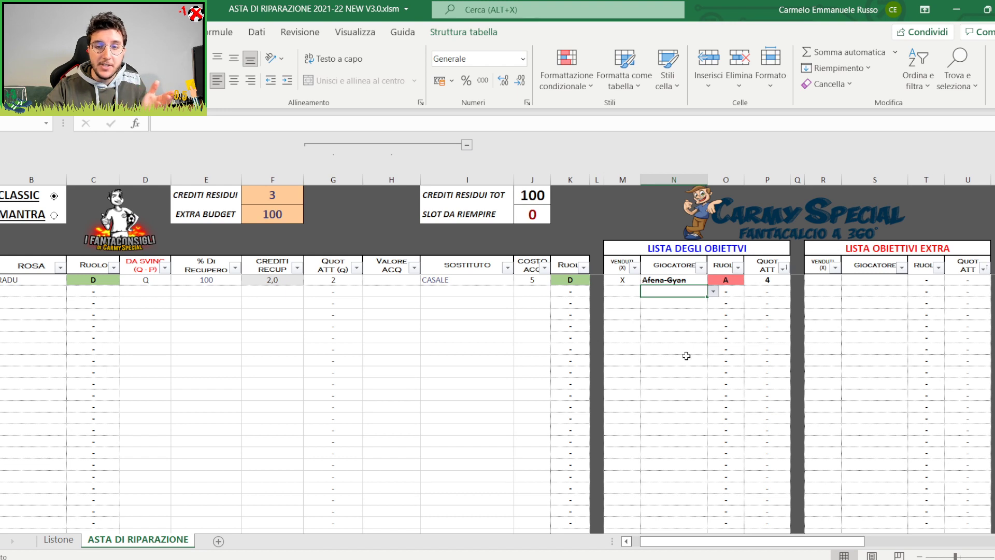
key("ctrl+z")
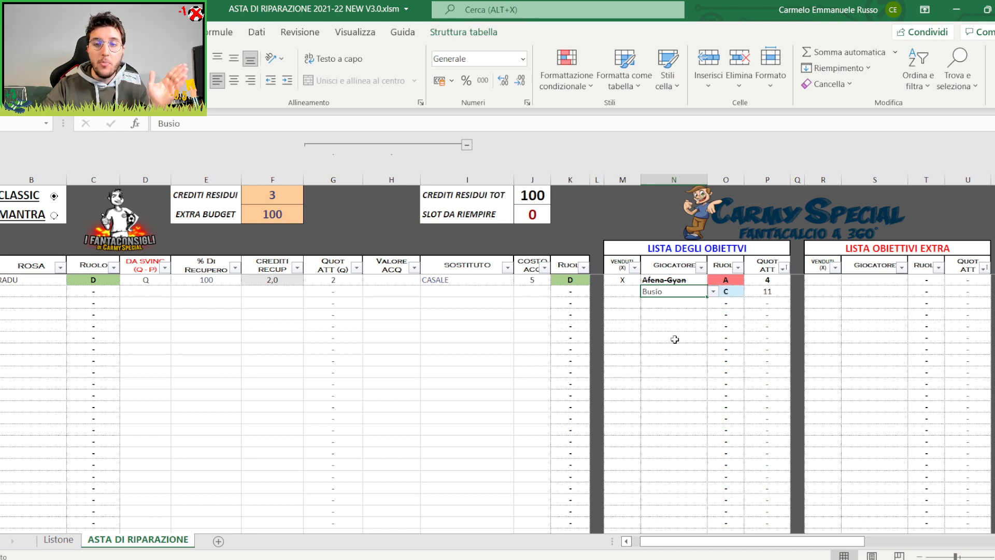
left_click(659, 305)
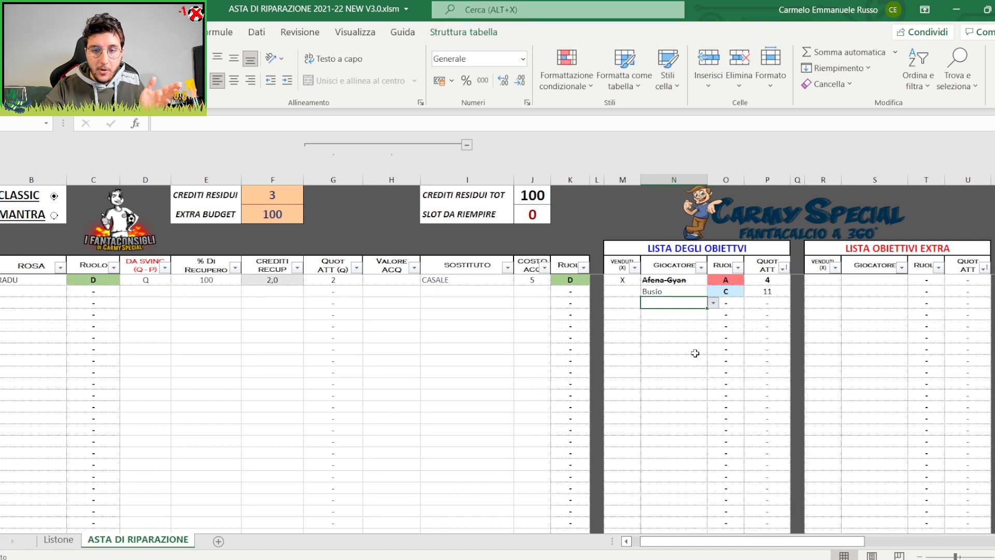
key("ctrl+z")
left_click(673, 357)
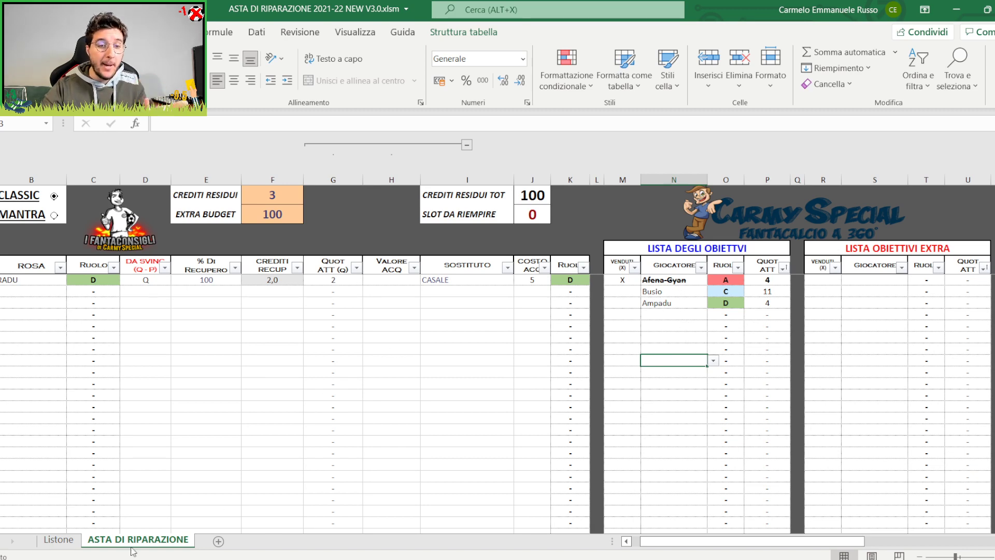
Examine the AGGIORNA LISTONE and reset controls below the tables, review the Listone sheet's player quotations, and return to the ASTA DI RIPARAZIONE sheet
scroll(300, 435, "down", 7)
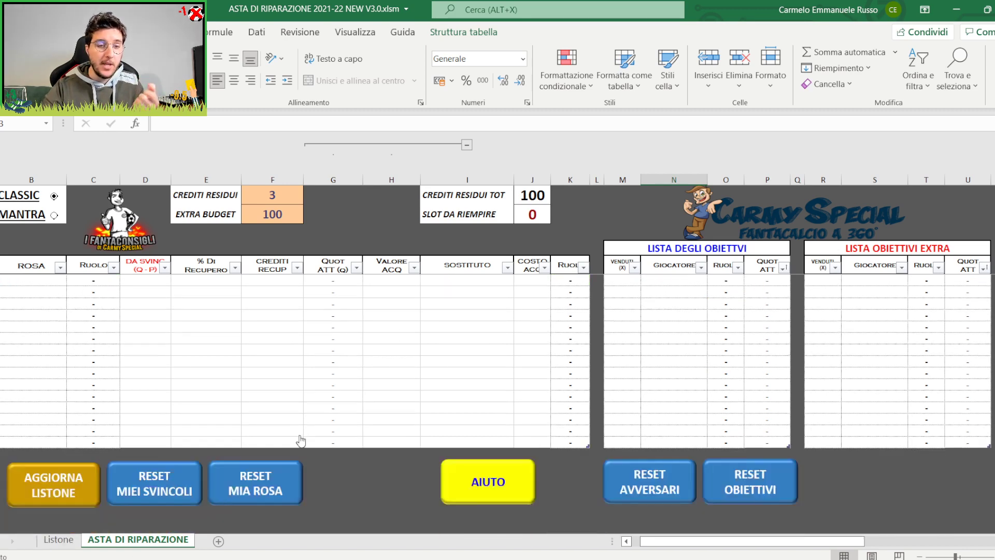
left_click(72, 425)
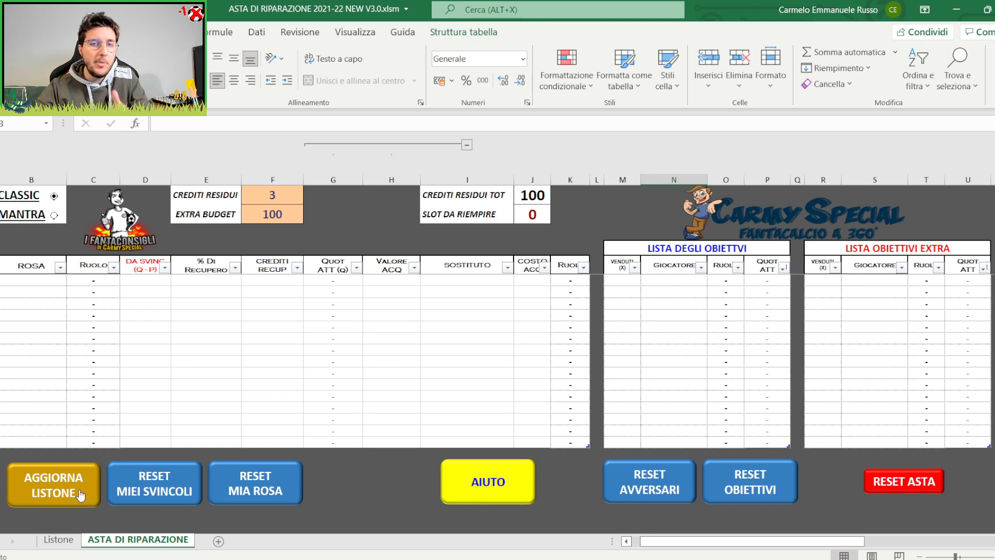
left_click(58, 539)
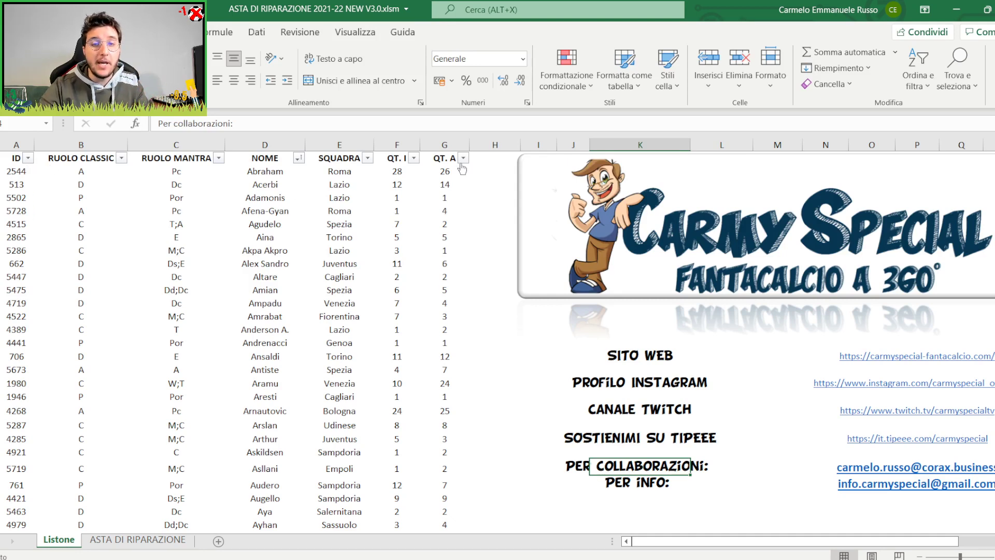
scroll(446, 189, "down", 13)
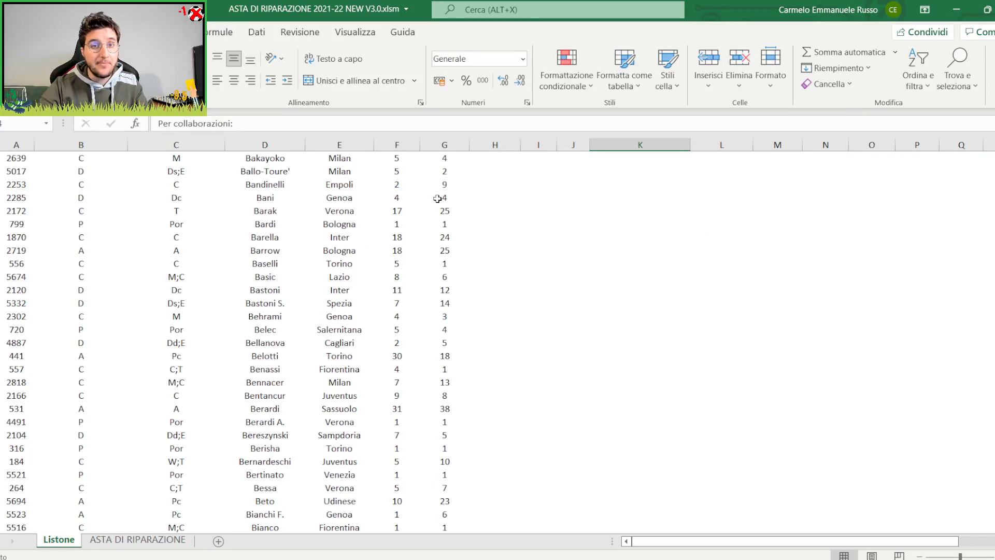
scroll(437, 198, "up", 13)
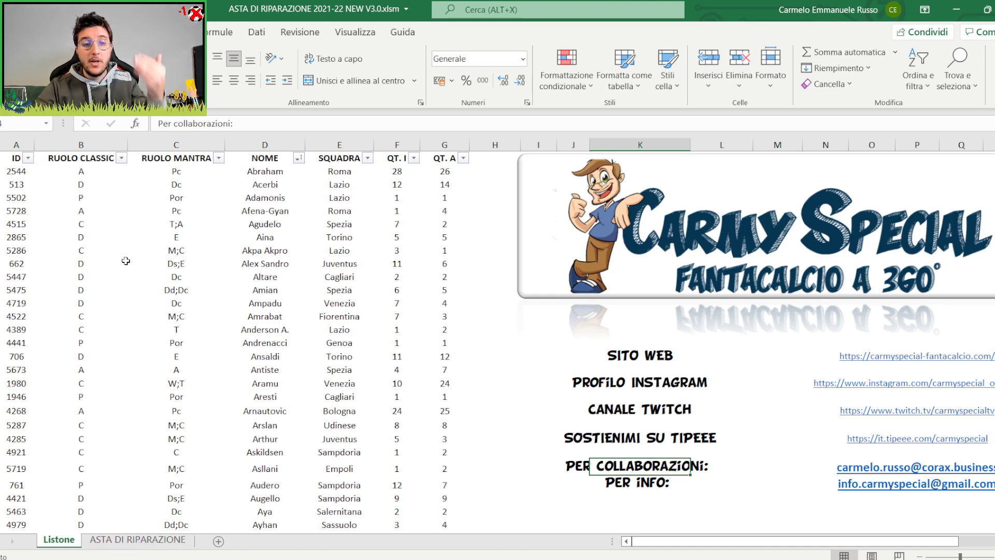
left_click(137, 539)
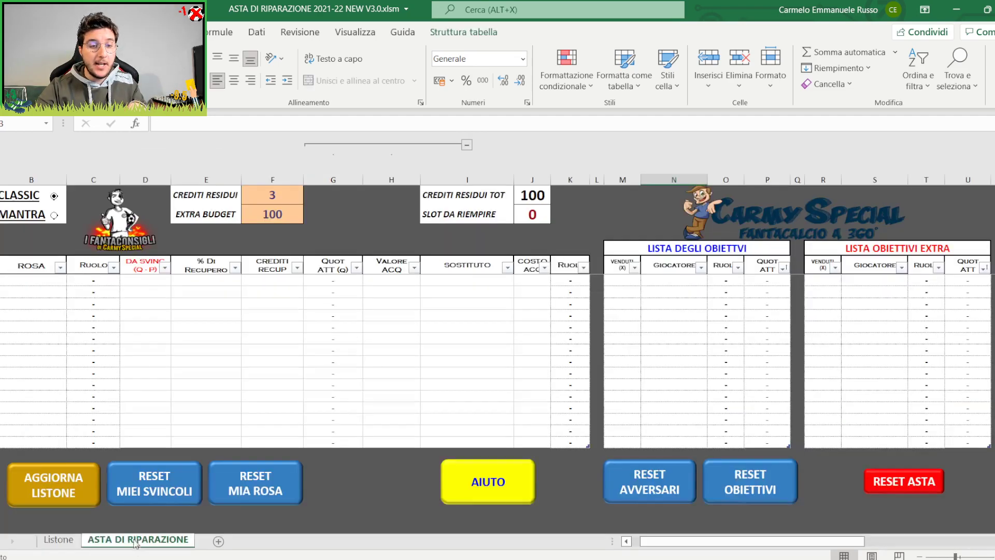
left_click(37, 490)
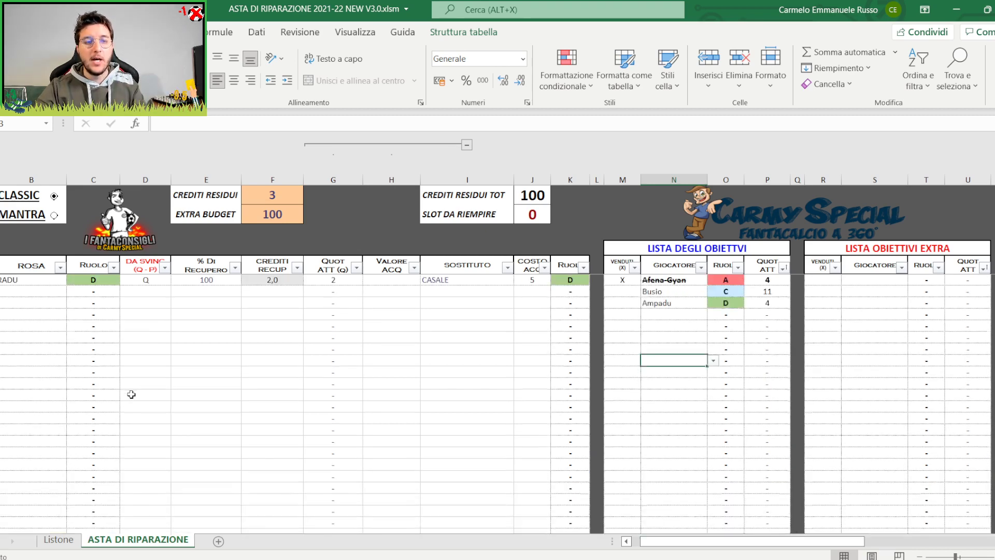